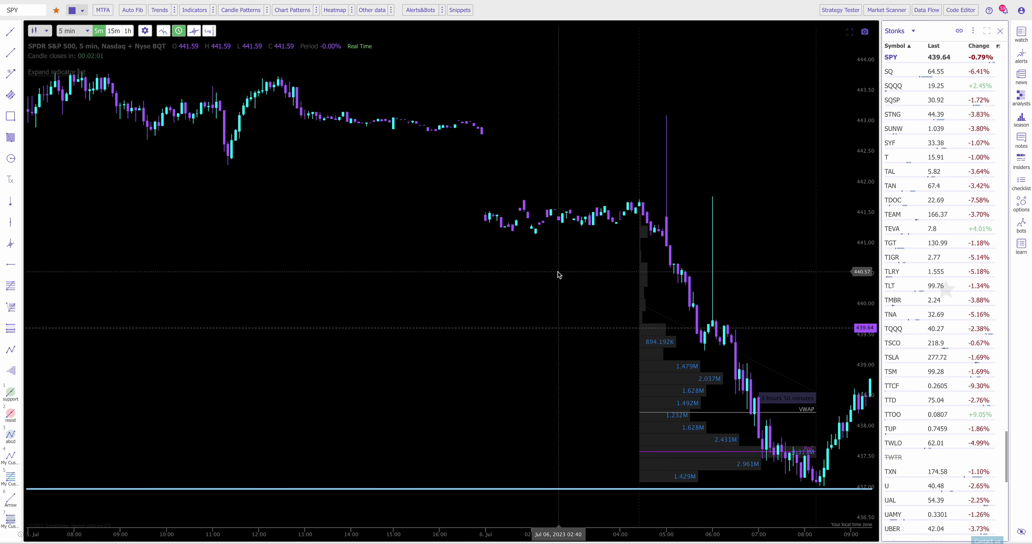
# Zoom out over 5–6 Jul, review the indicator list unchanged, then bring up the Volume By Price menu.
pyautogui.moveTo(557, 266); pyautogui.dragTo(225, 263)
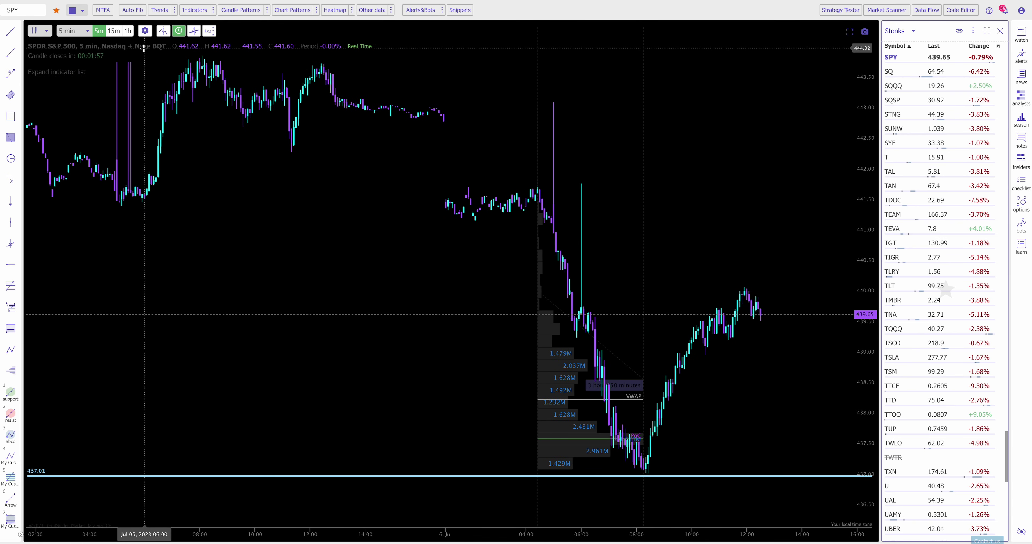
pyautogui.click(213, 12)
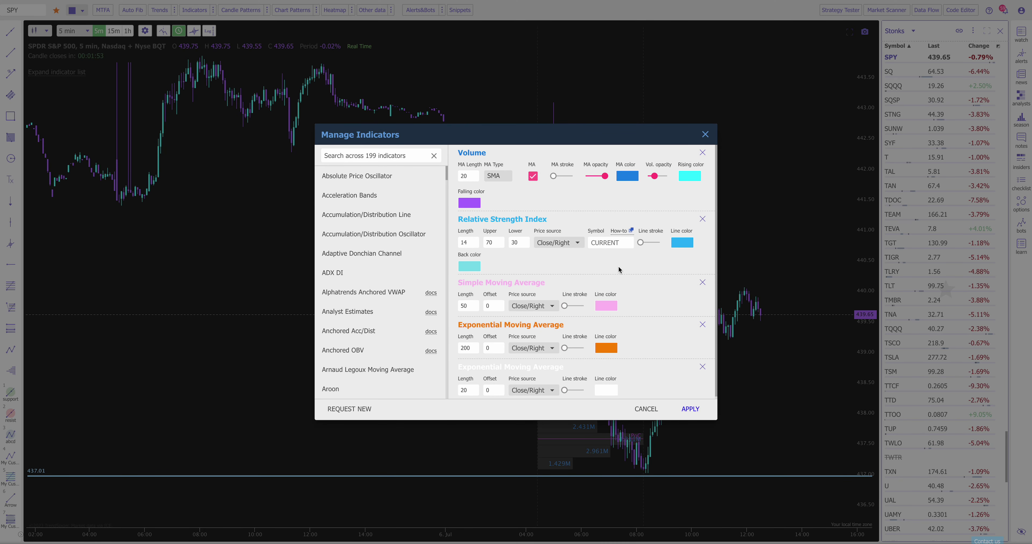
pyautogui.scroll(-1, 625, 273)
pyautogui.click(705, 135)
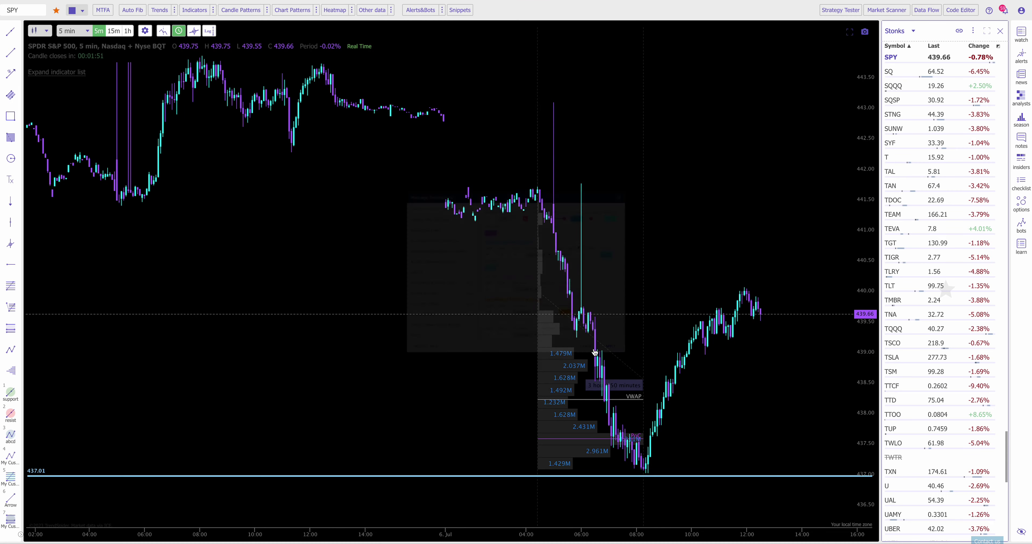
pyautogui.rightClick(559, 398)
# Set the Volume By Price histogram alignment to Right.
pyautogui.click(599, 516)
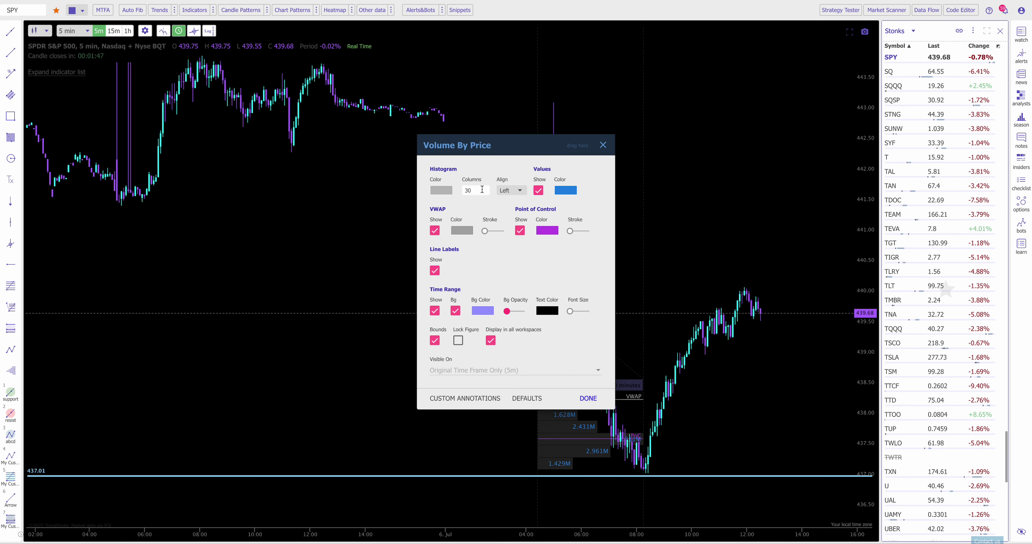
pyautogui.click(522, 193)
pyautogui.click(511, 176)
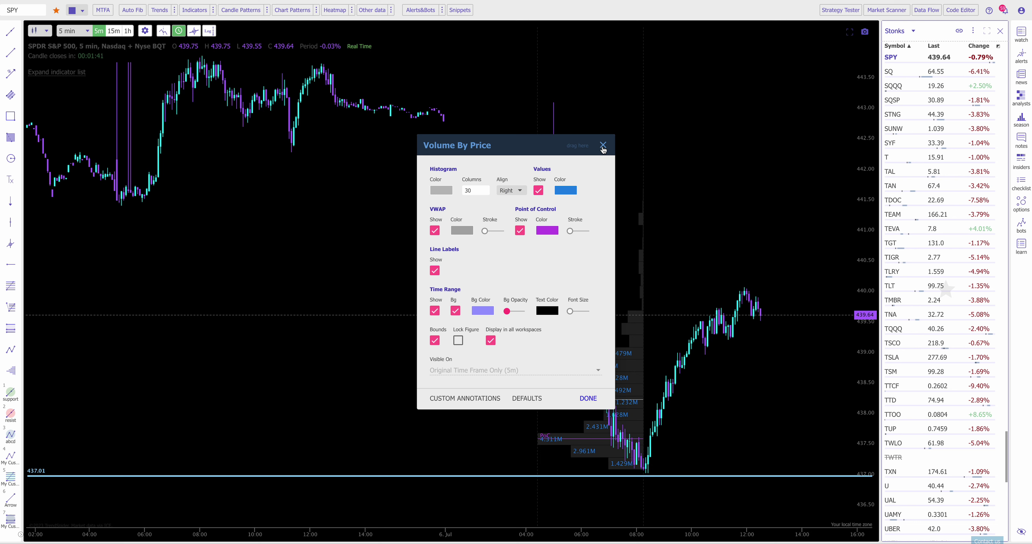
pyautogui.click(603, 145)
# Move the volume profile onto the later rebound candles and set its alignment back to Left.
pyautogui.moveTo(661, 376); pyautogui.dragTo(769, 362)
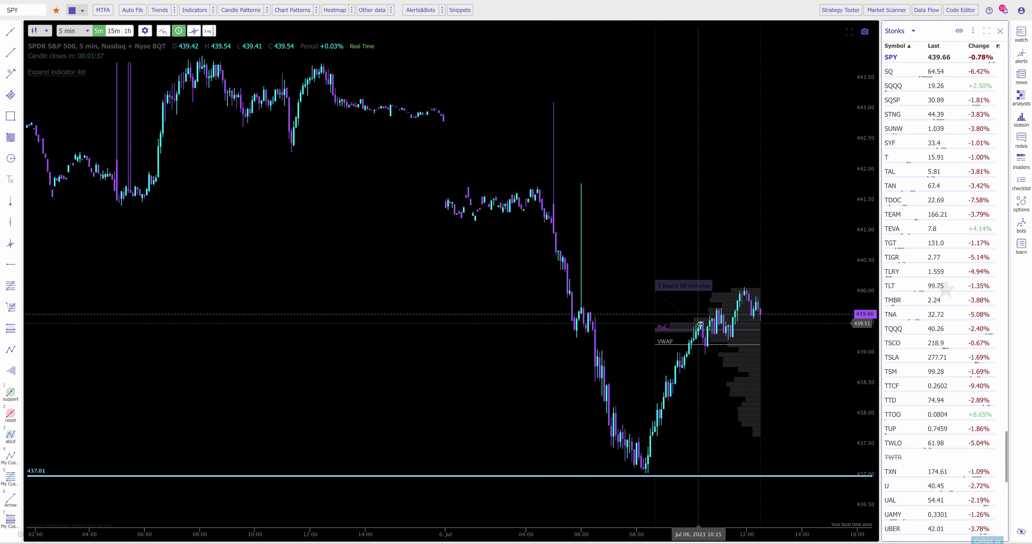
pyautogui.rightClick(745, 333)
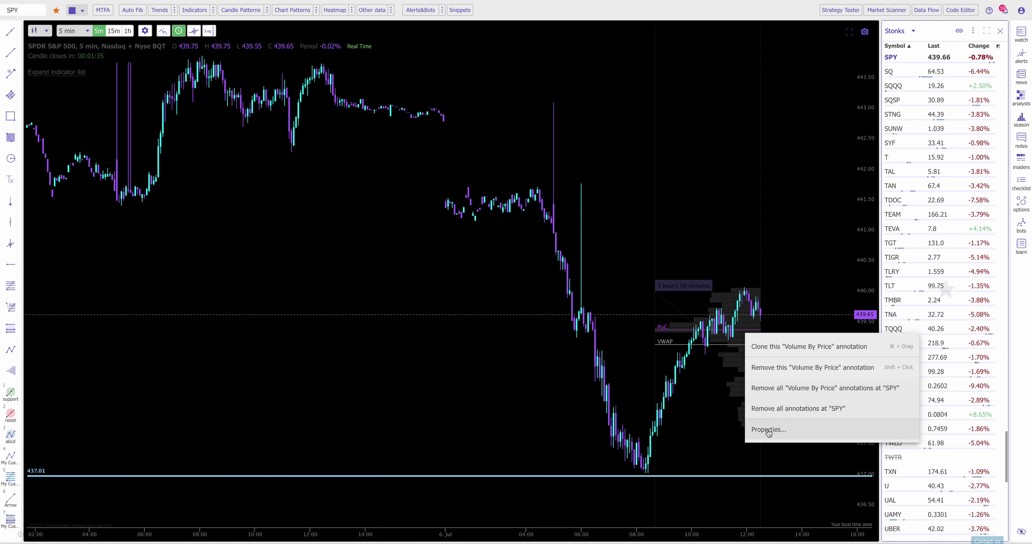
pyautogui.click(768, 431)
pyautogui.click(517, 209)
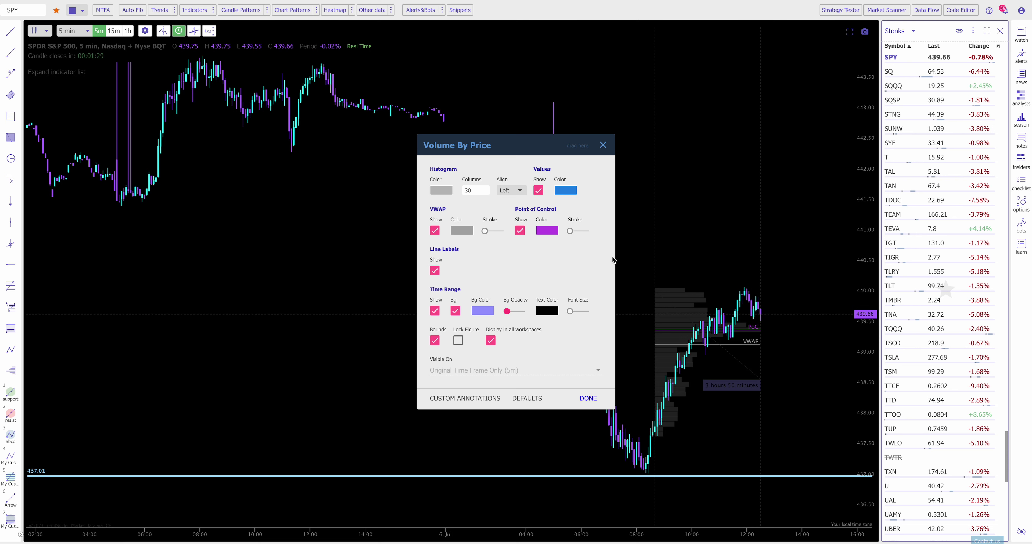
pyautogui.click(588, 398)
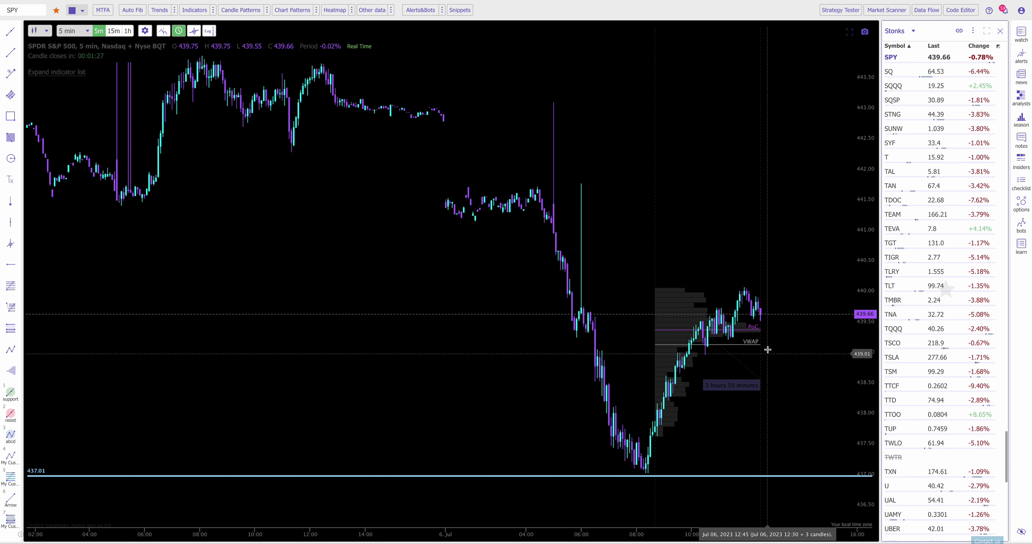
# Switch SPY to 1-hour candles and pan back so the profile spans 8 Jun–6 Jul.
pyautogui.scroll(5, 761, 344)
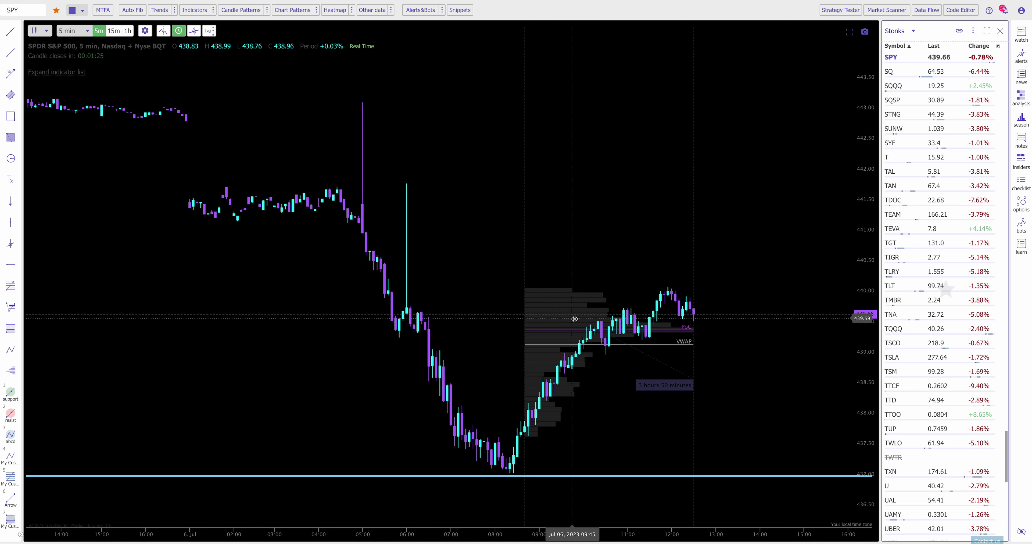
pyautogui.click(560, 306)
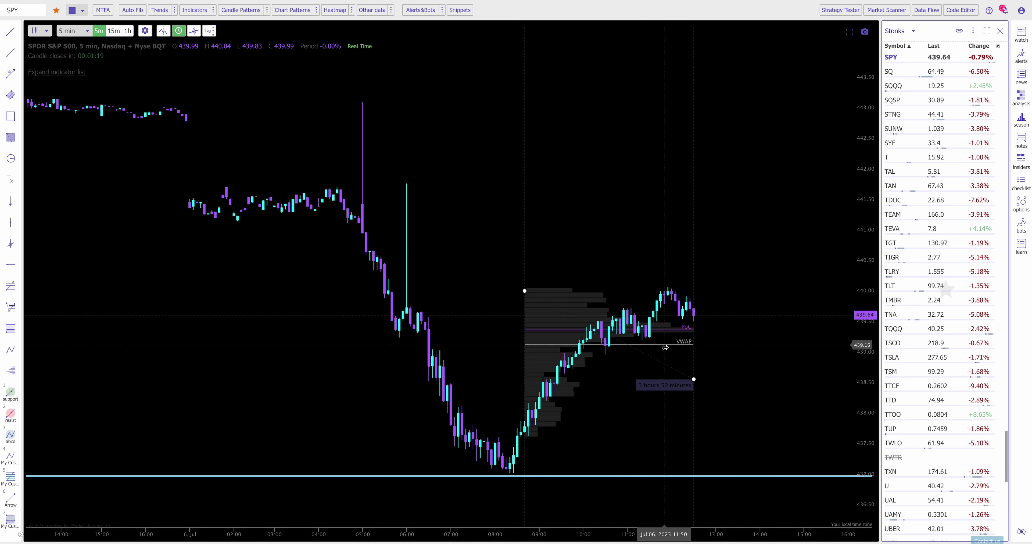
pyautogui.click(127, 31)
pyautogui.moveTo(200, 114); pyautogui.dragTo(347, 285)
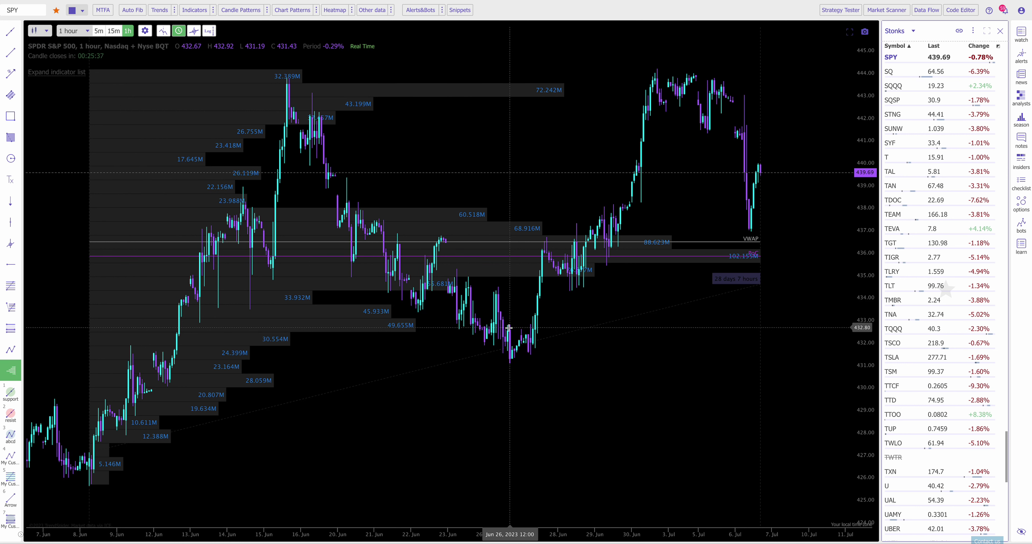
# Draw a Volume By Price range from the latest bar to 26 Jun and a horizontal level at 440.01.
pyautogui.click(763, 175)
pyautogui.click(529, 354)
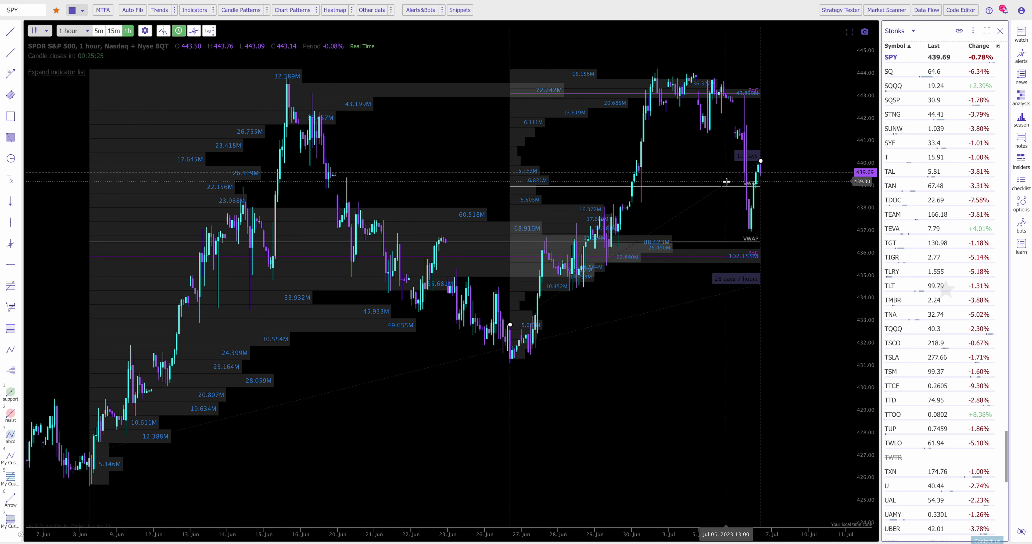
pyautogui.scroll(2, 783, 170)
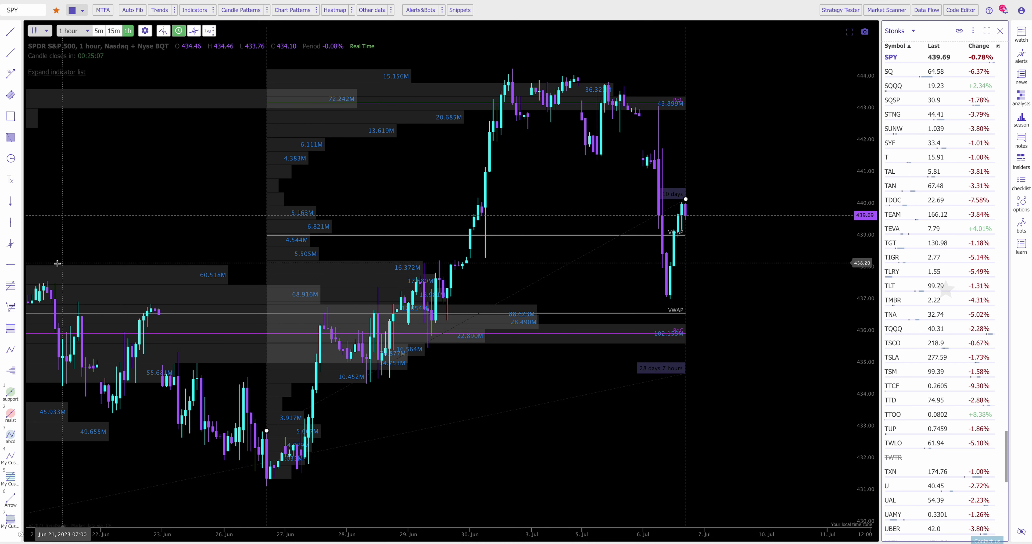
pyautogui.click(10, 265)
pyautogui.click(297, 205)
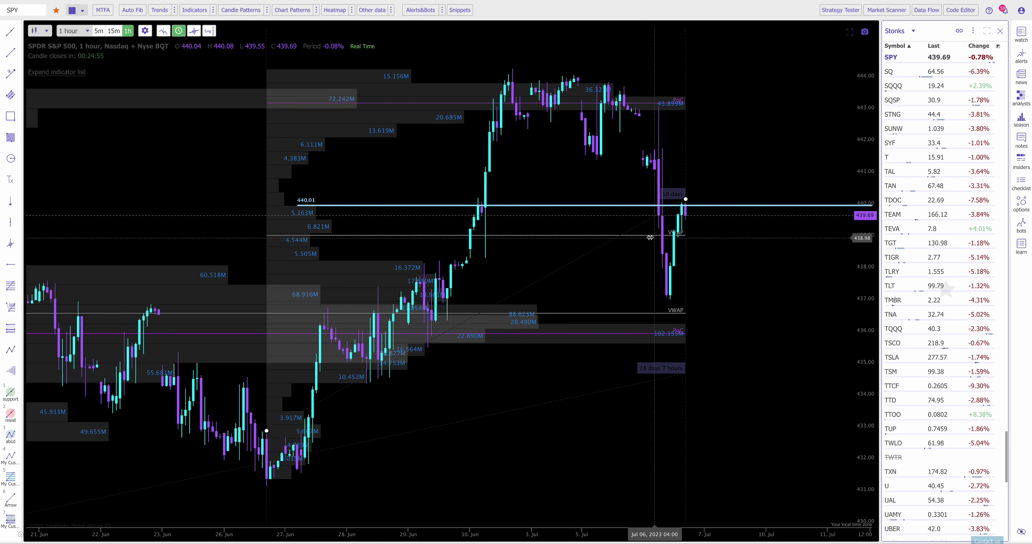
# Add a second horizontal level at 439.07 just below the 440.01 line.
pyautogui.click(11, 264)
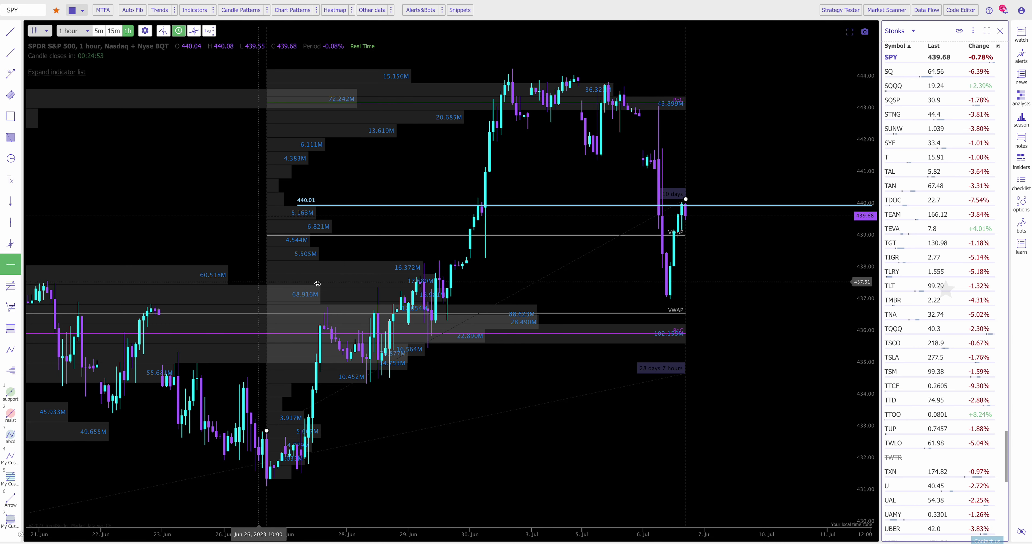
pyautogui.click(355, 235)
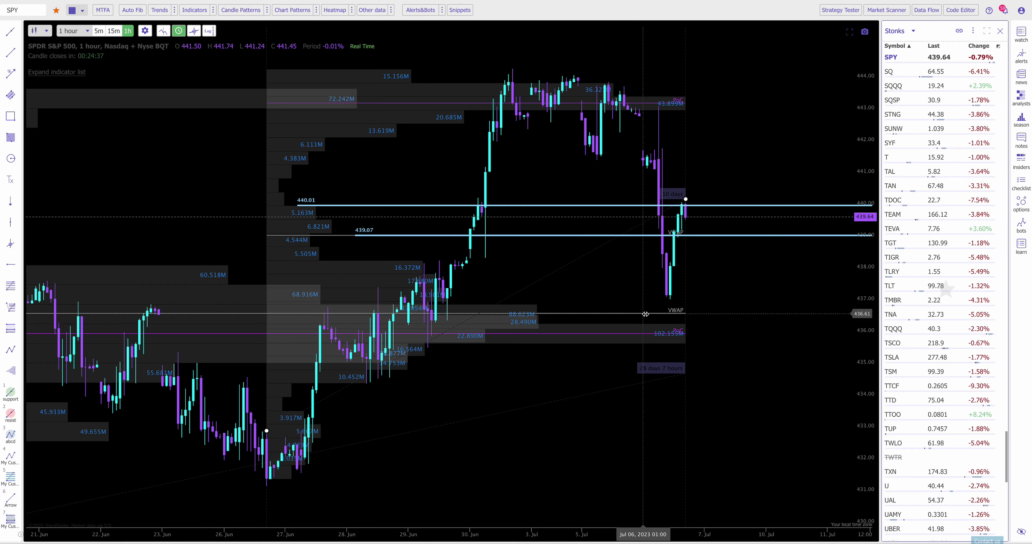
pyautogui.scroll(-5, 644, 313)
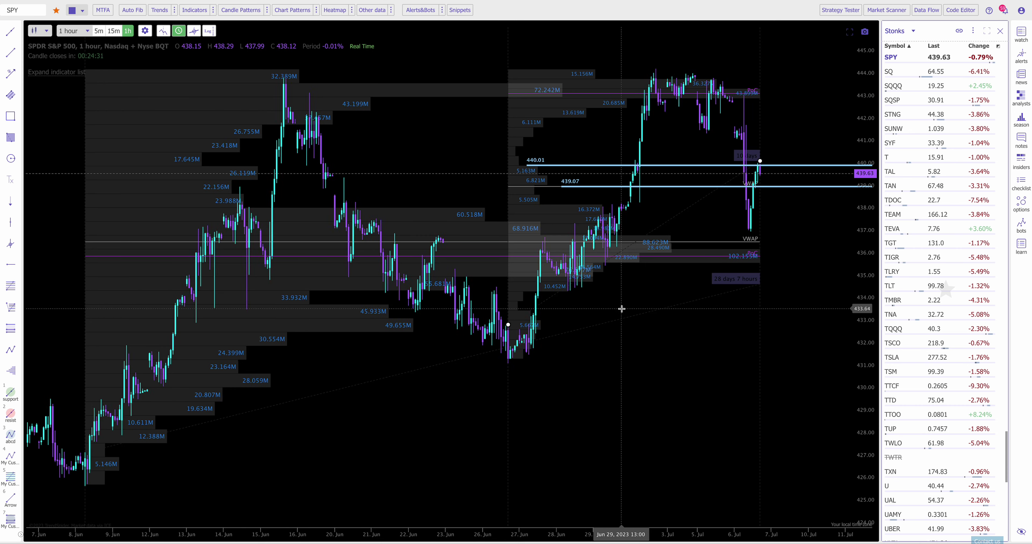
# Switch to 15-minute candles and stretch the volume profile from 26 Jun to the latest bars.
pyautogui.scroll(2, 621, 306)
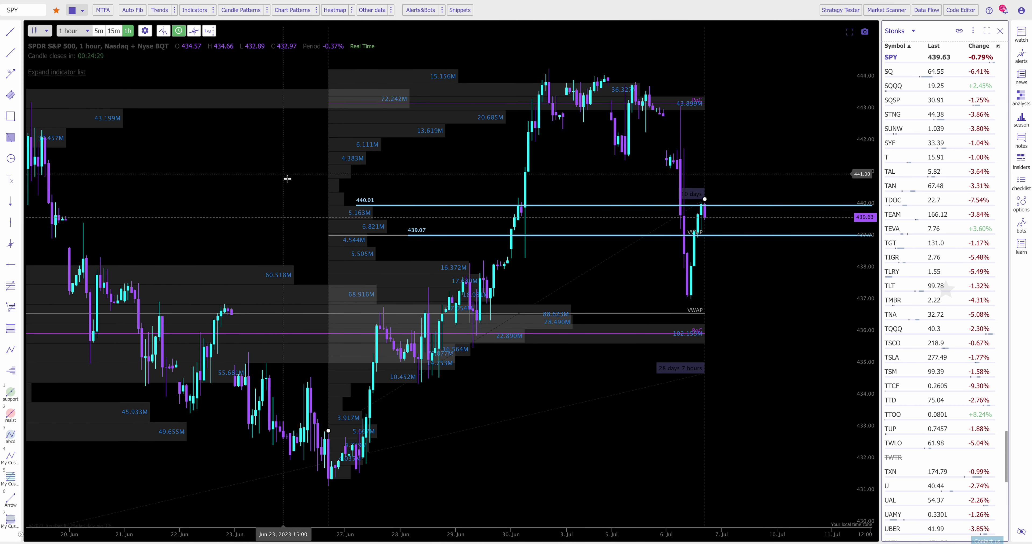
pyautogui.click(113, 30)
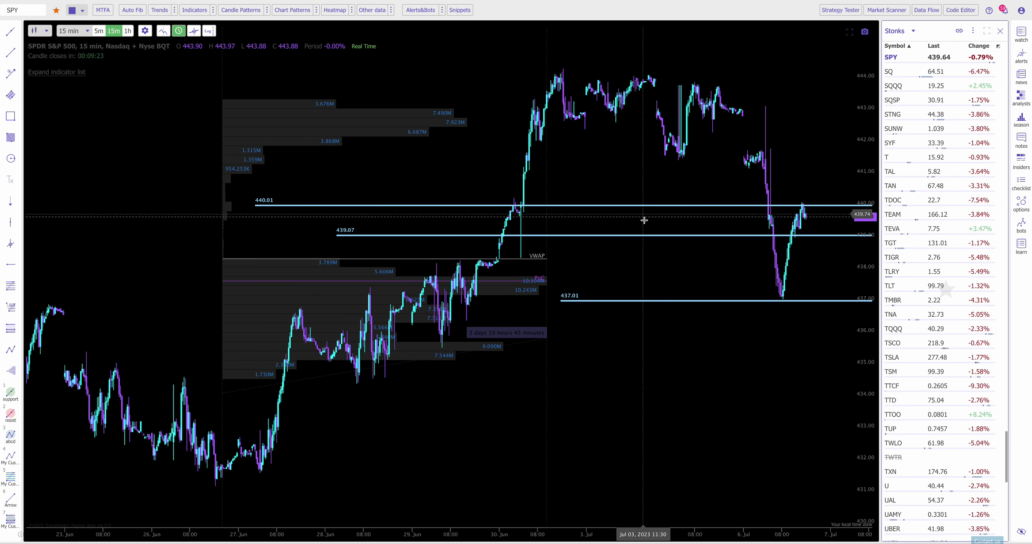
pyautogui.scroll(1, 653, 269)
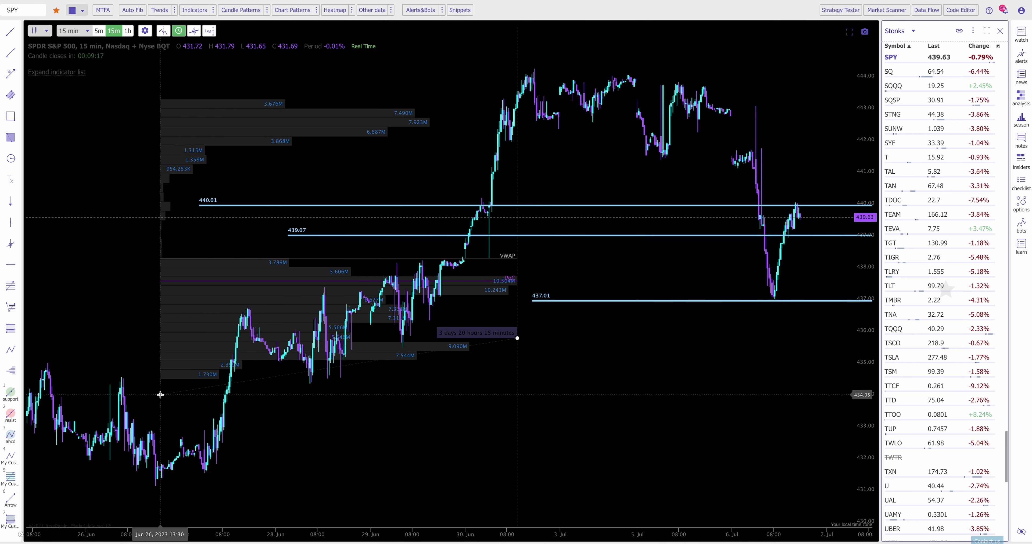
pyautogui.click(160, 394)
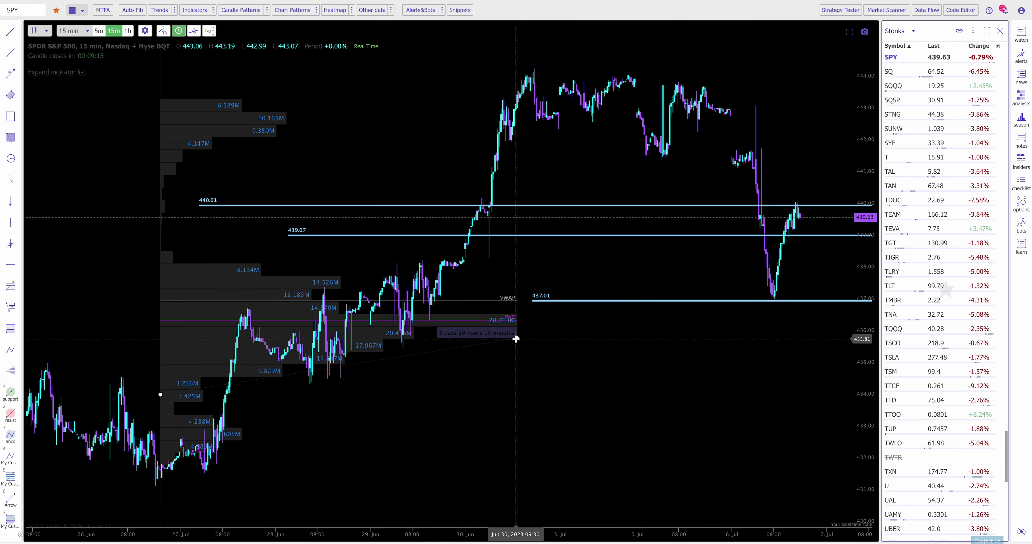
pyautogui.click(800, 328)
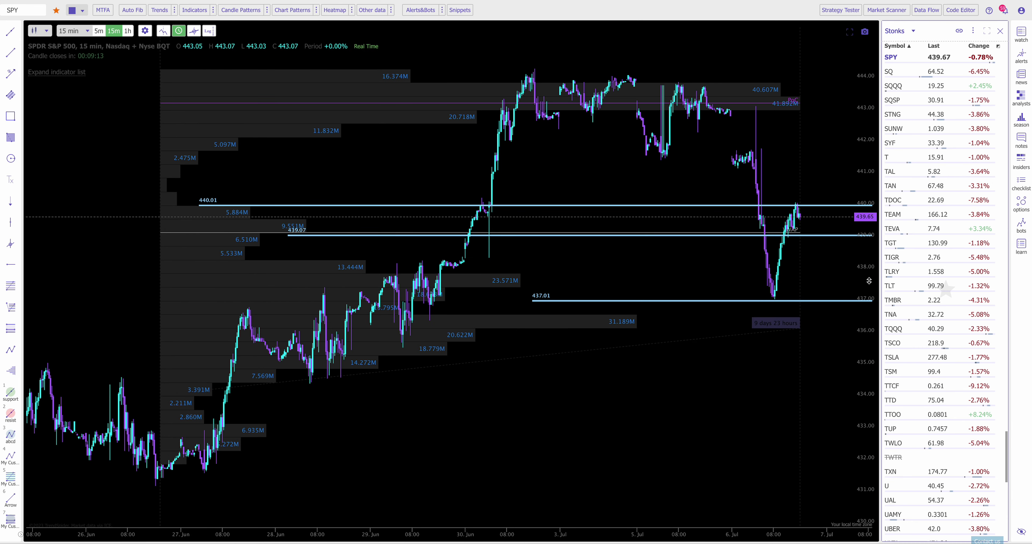
pyautogui.scroll(3, 835, 371)
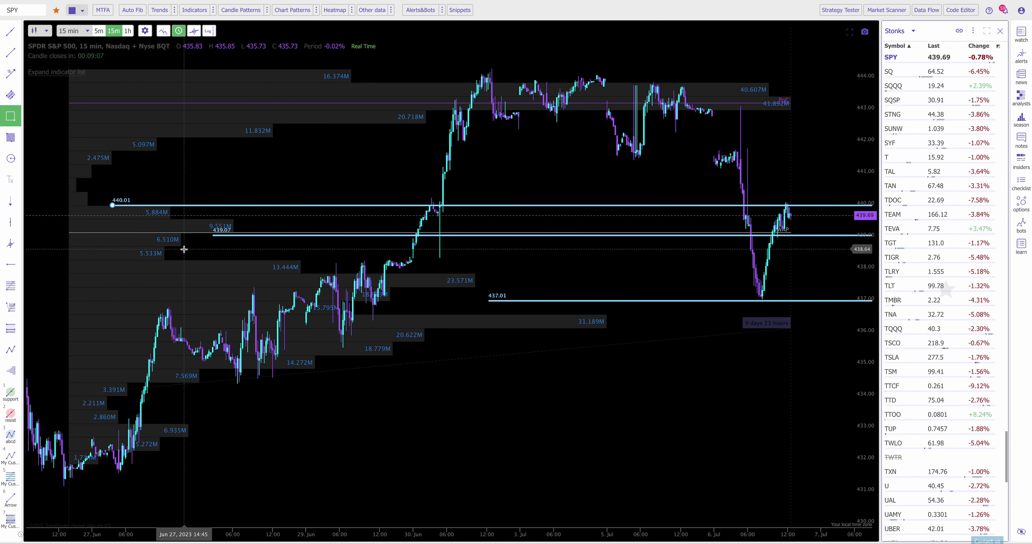
# Shade a zone from 440.01 down to about 438.80, running from 27 Jun to the right edge.
pyautogui.moveTo(181, 245)
pyautogui.mouseDown()
pyautogui.moveTo(192, 249)
pyautogui.moveTo(87, 203)
pyautogui.mouseUp()
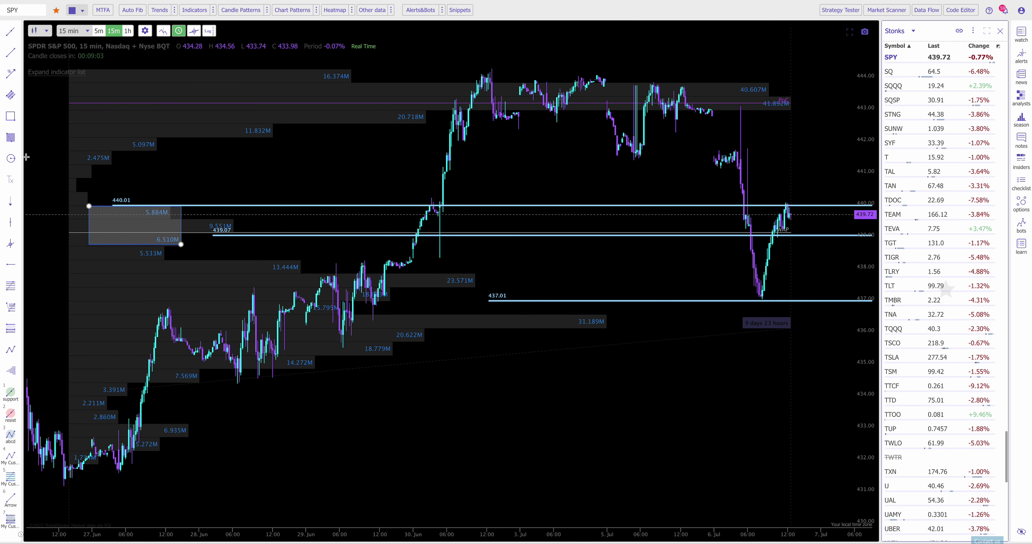
pyautogui.moveTo(178, 226)
pyautogui.mouseDown()
pyautogui.moveTo(825, 239)
pyautogui.moveTo(147, 237)
pyautogui.moveTo(148, 254)
pyautogui.mouseUp()
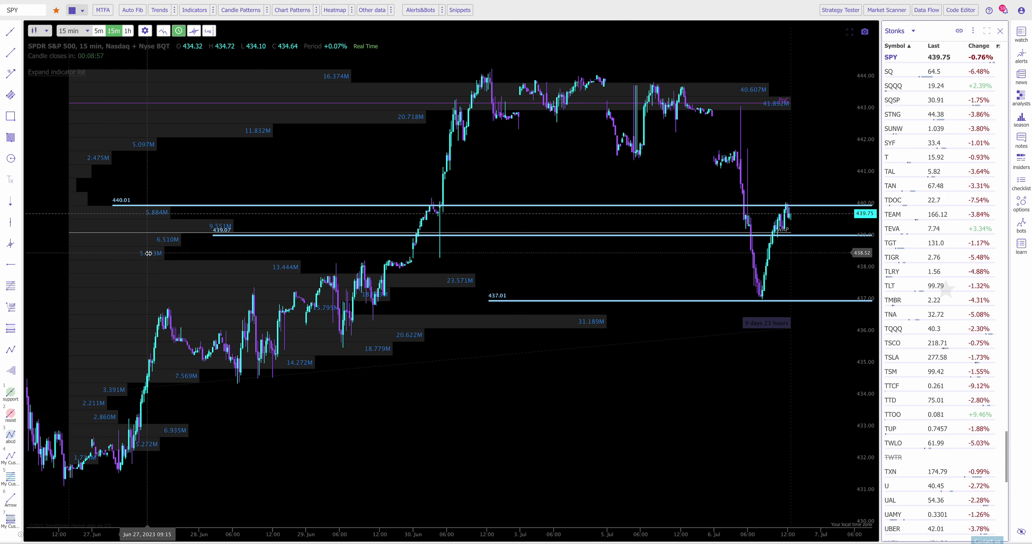
pyautogui.moveTo(110, 206); pyautogui.dragTo(117, 244)
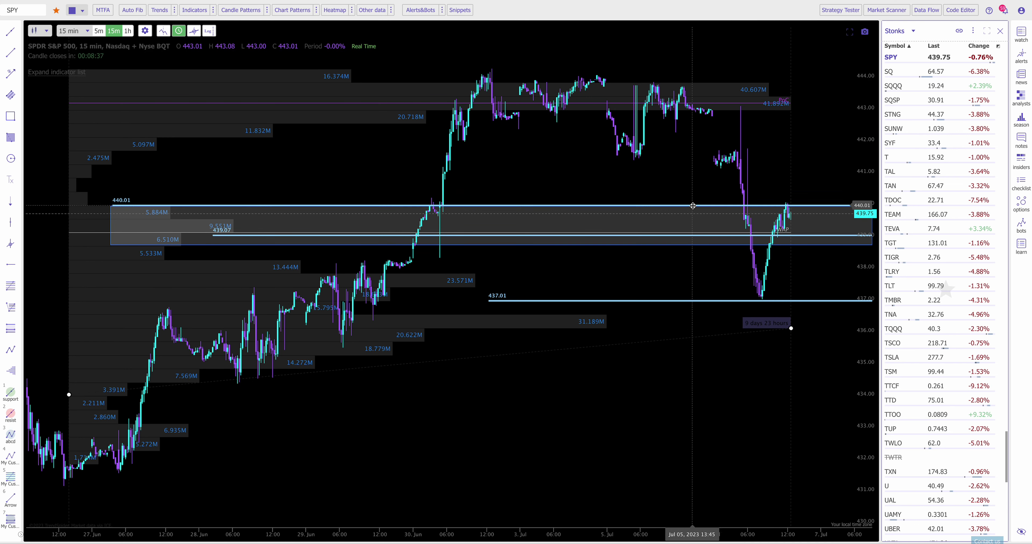
pyautogui.scroll(-1, 692, 205)
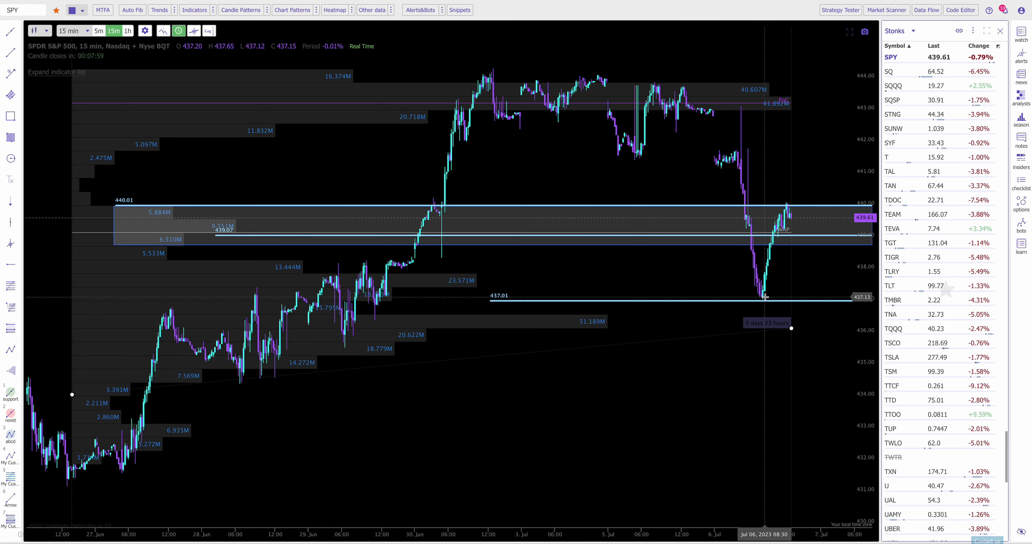
# Pull the lower volume profile's end back to about 30 Jun, covering roughly 3 days 22 hours.
pyautogui.scroll(-5, 748, 272)
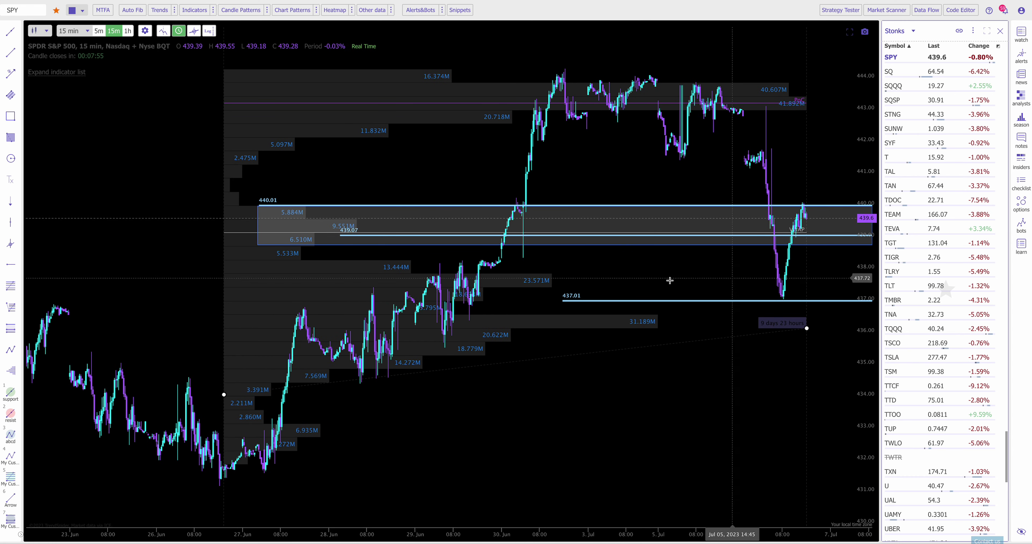
pyautogui.scroll(-2, 661, 312)
pyautogui.moveTo(813, 328); pyautogui.dragTo(703, 326)
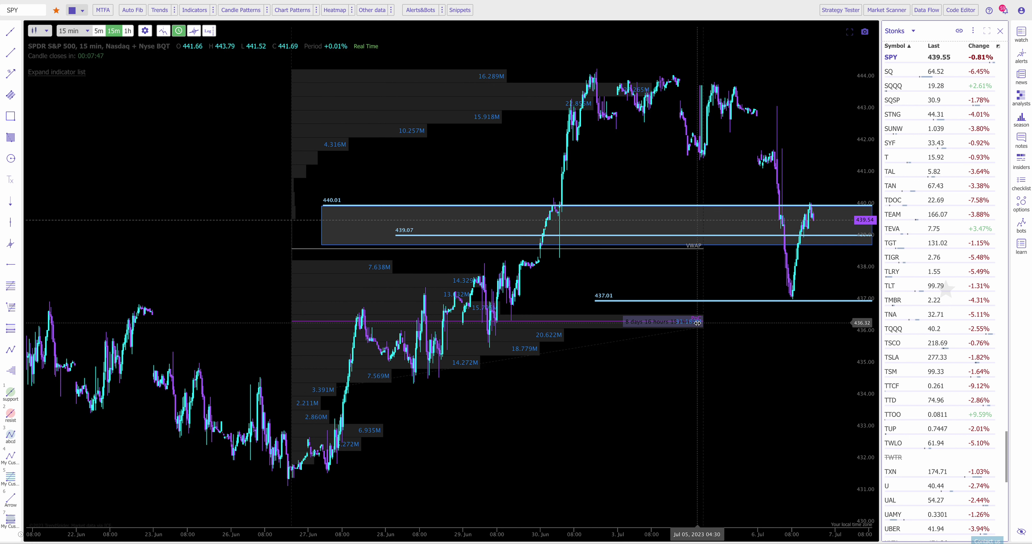
pyautogui.moveTo(704, 325); pyautogui.dragTo(591, 317)
# Stretch the price scale to magnify the zone, then switch the chart to 5-minute candles.
pyautogui.scroll(3, 649, 309)
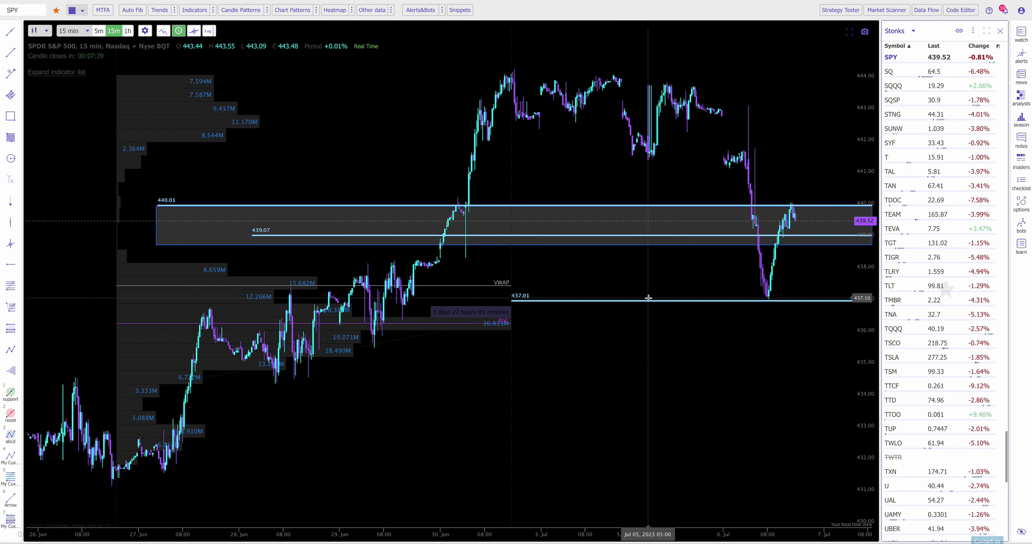
pyautogui.scroll(3, 697, 321)
pyautogui.moveTo(870, 357); pyautogui.dragTo(868, 181)
pyautogui.scroll(2, 750, 324)
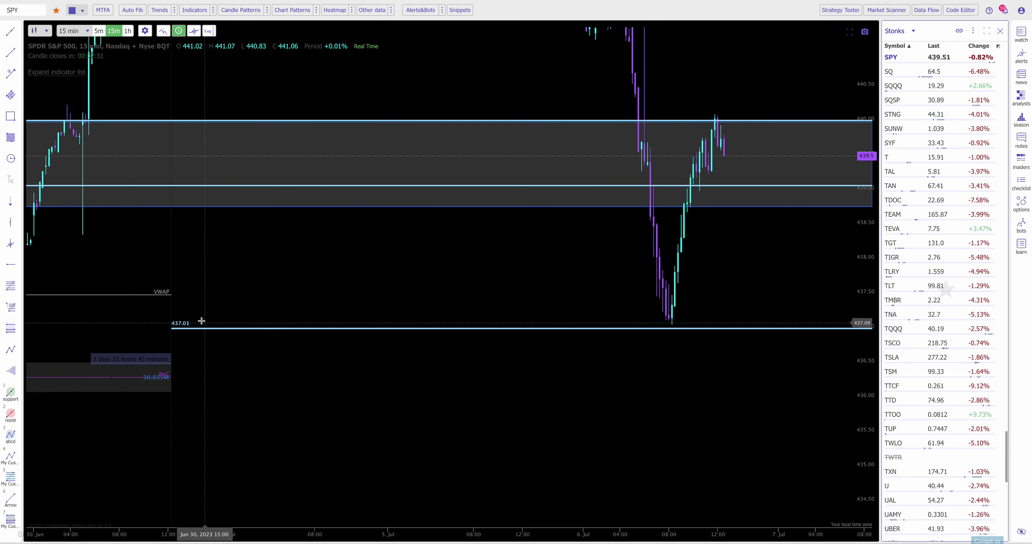
pyautogui.scroll(-3, 667, 336)
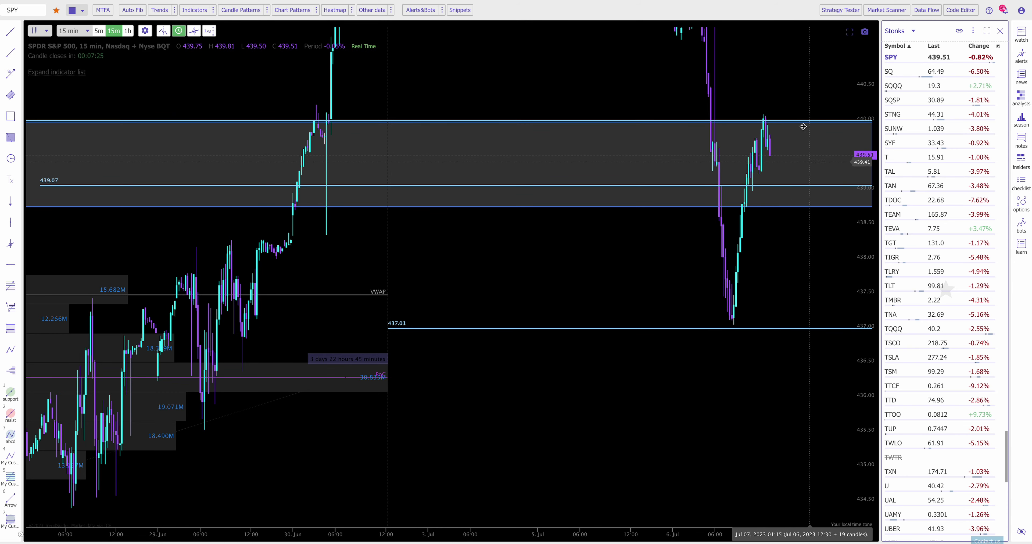
pyautogui.scroll(-5, 751, 340)
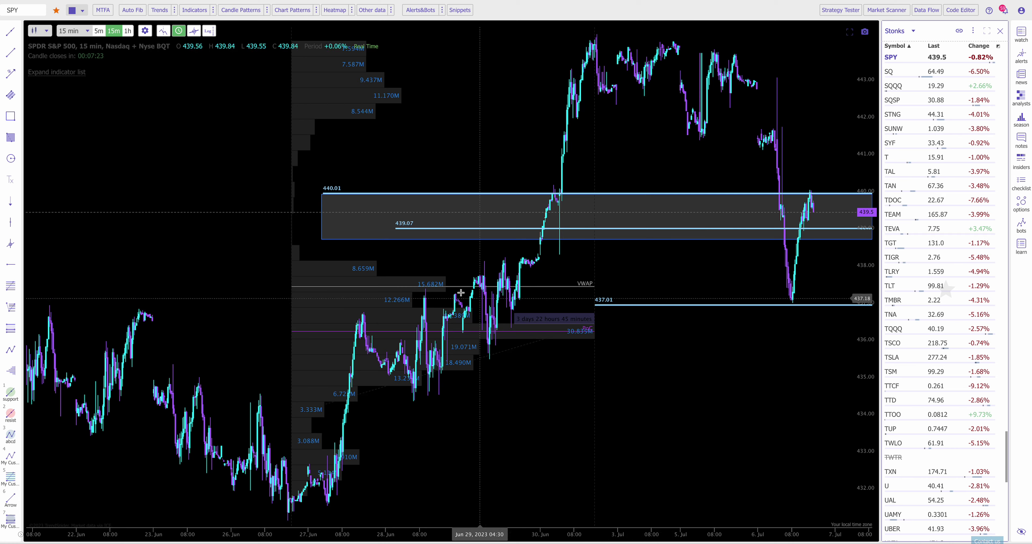
pyautogui.scroll(5, 813, 143)
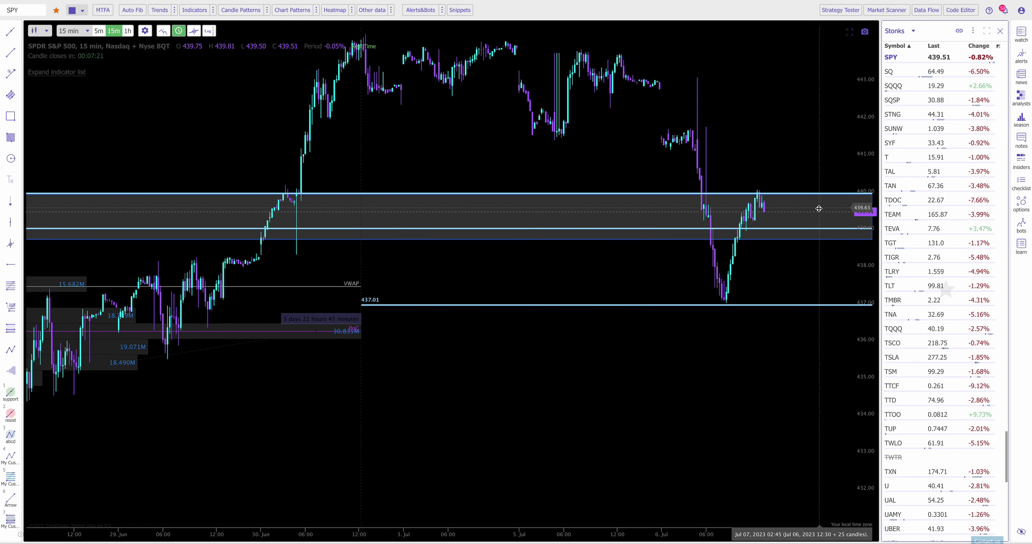
pyautogui.click(96, 32)
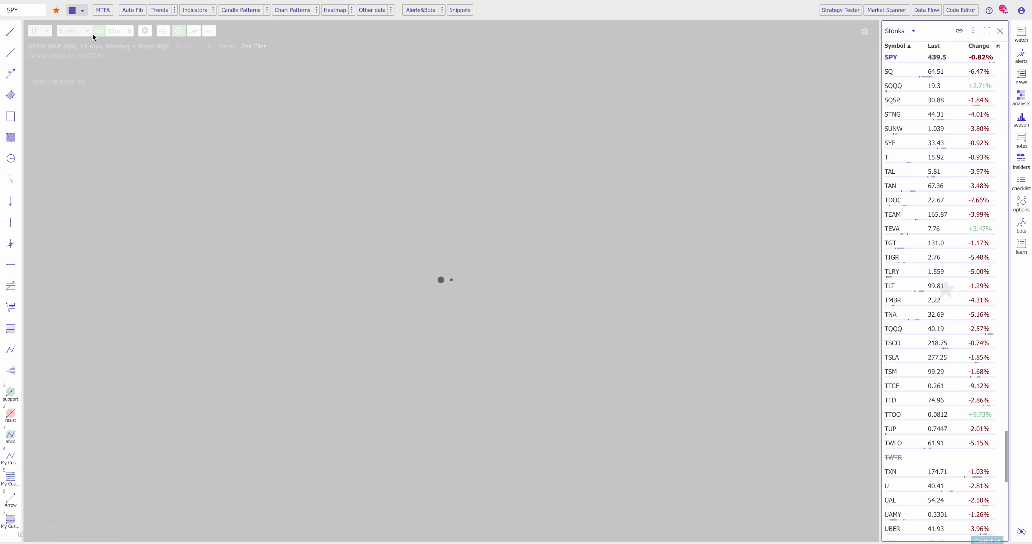
# Anchor the volume profile's start at the 6 Jul 08:15 low, spanning about 4 hours 15 minutes.
pyautogui.scroll(3, 824, 429)
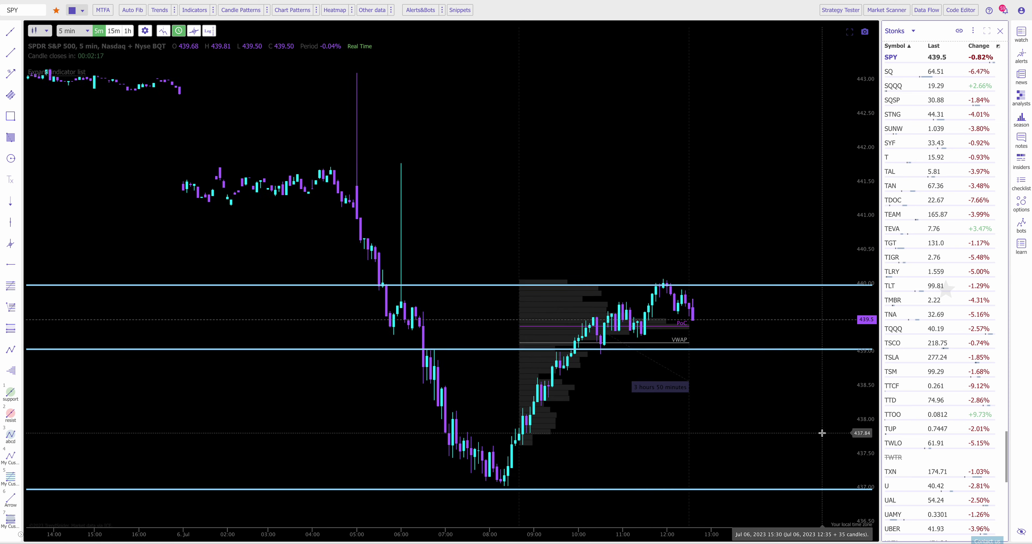
pyautogui.scroll(3, 811, 394)
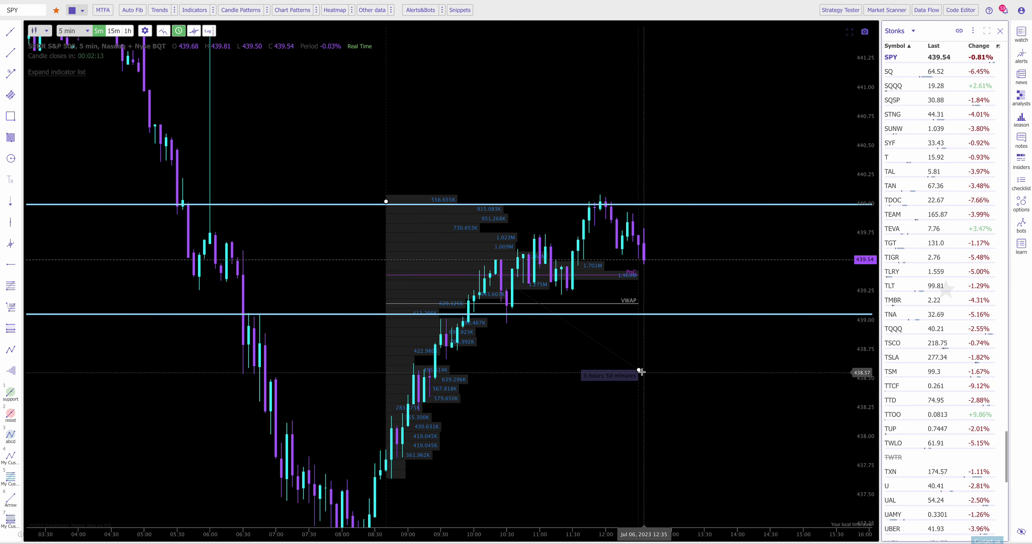
pyautogui.moveTo(619, 416); pyautogui.dragTo(728, 323)
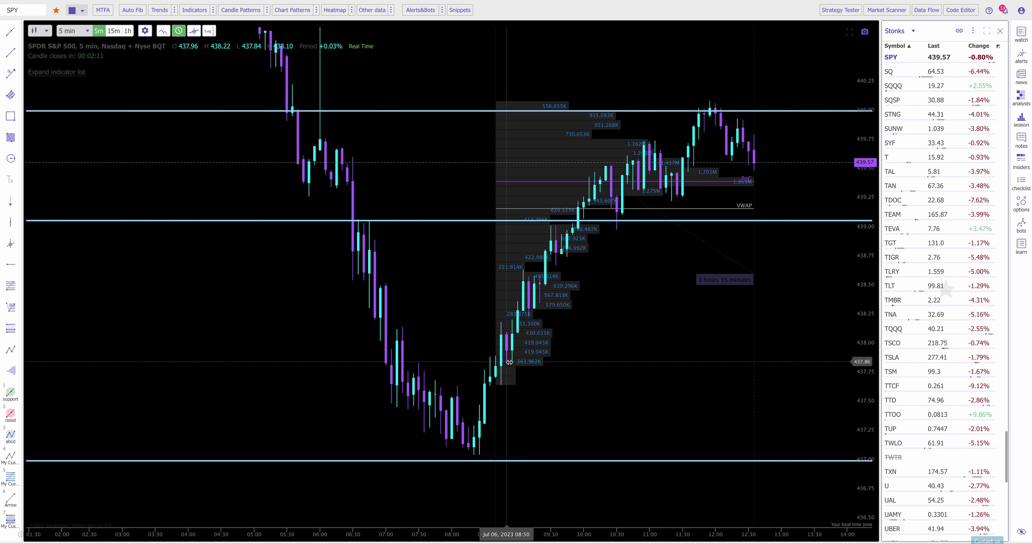
pyautogui.moveTo(495, 107); pyautogui.dragTo(473, 129)
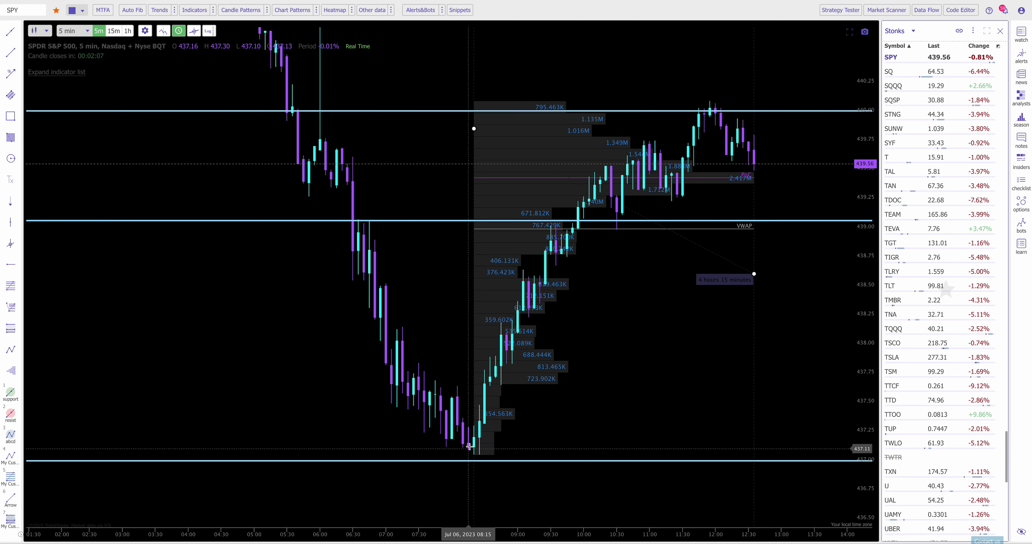
pyautogui.scroll(3, 790, 307)
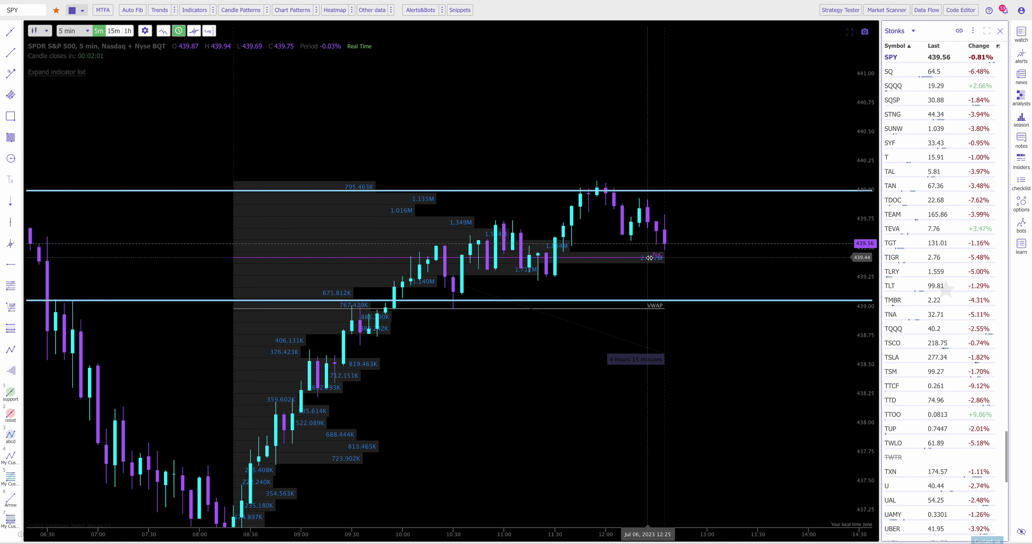
pyautogui.scroll(2, 672, 261)
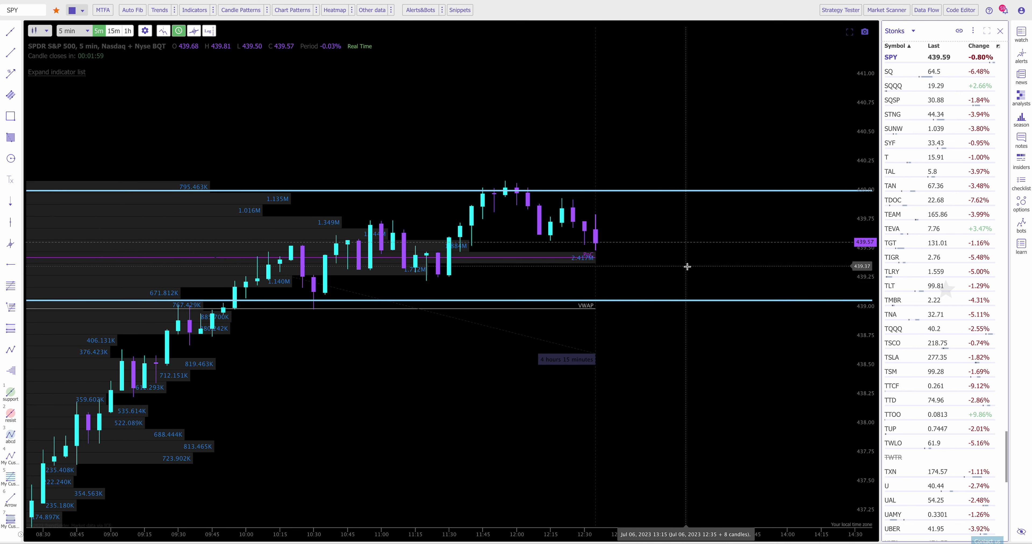
pyautogui.scroll(-2, 615, 262)
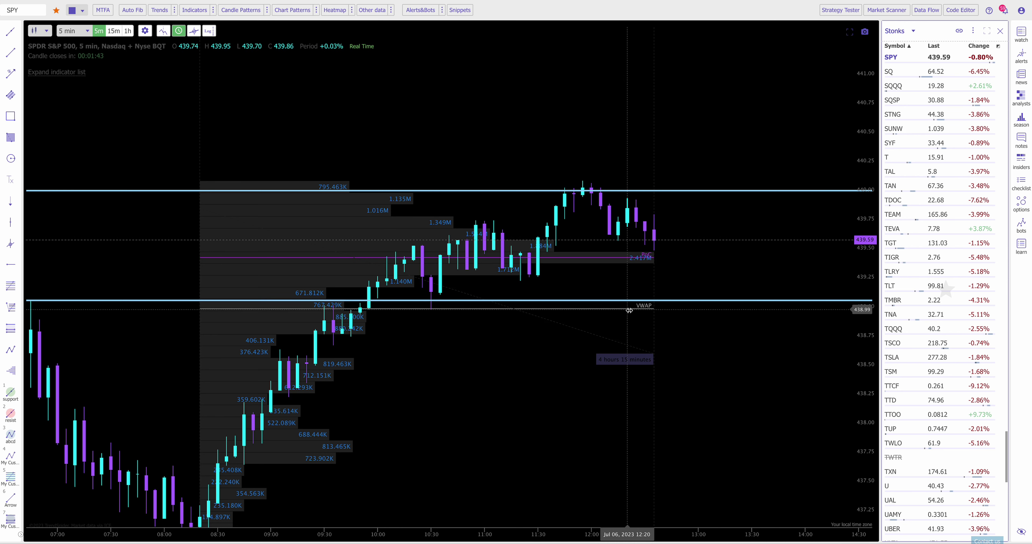
pyautogui.scroll(-2, 630, 321)
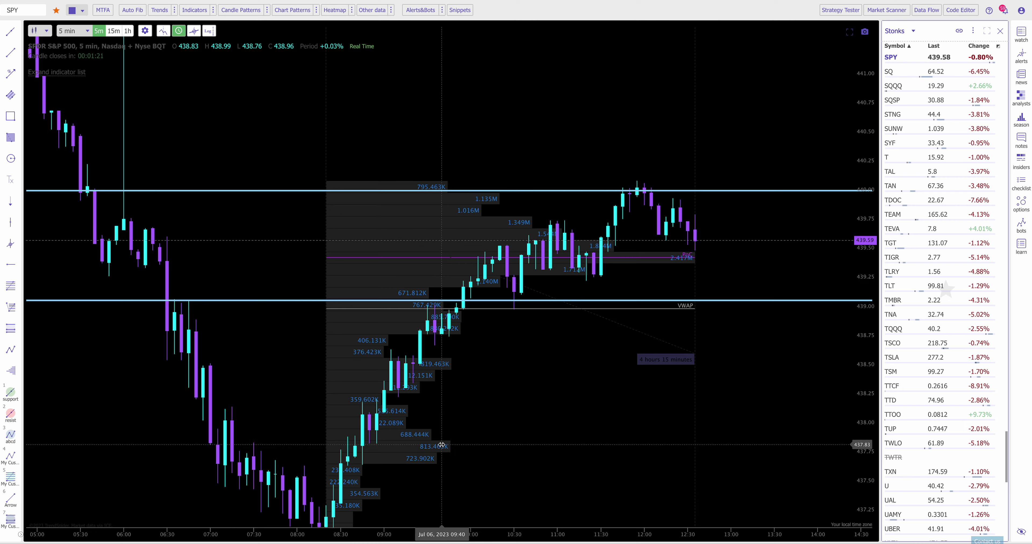
# Return to 15-minute candles, framing 6 Jul's drop and rebound within the 439–440 zone and 437.01 line.
pyautogui.moveTo(445, 448); pyautogui.dragTo(497, 326)
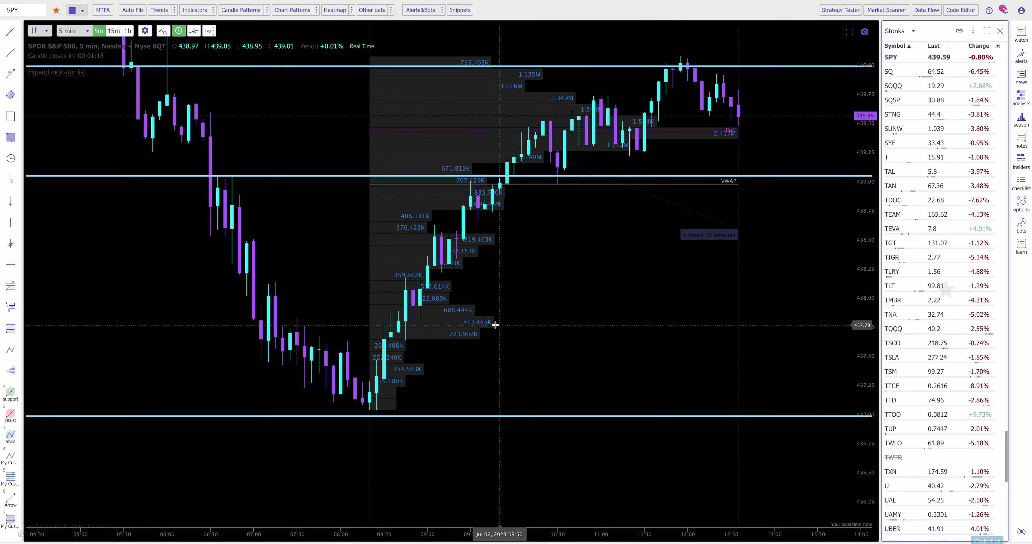
pyautogui.scroll(-3, 571, 351)
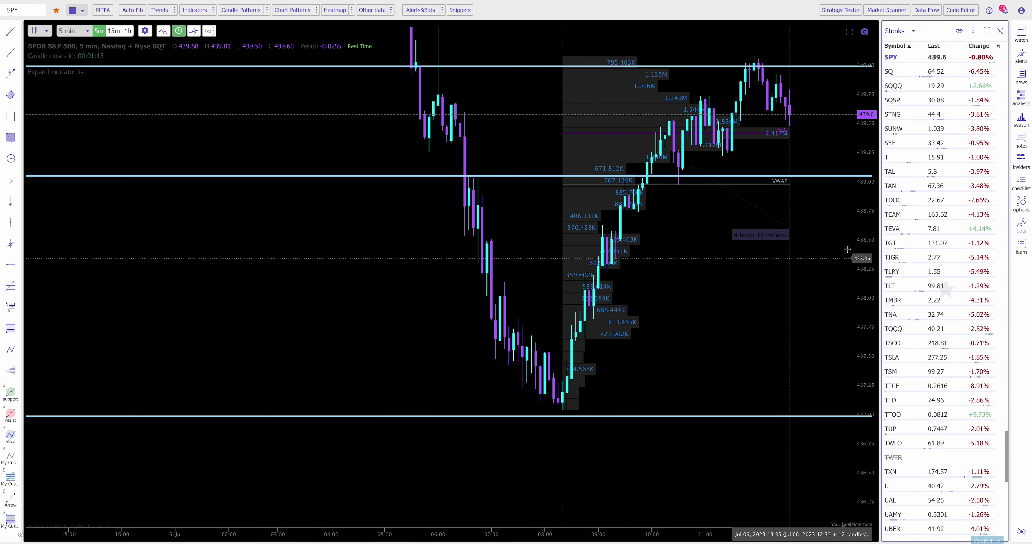
pyautogui.click(112, 33)
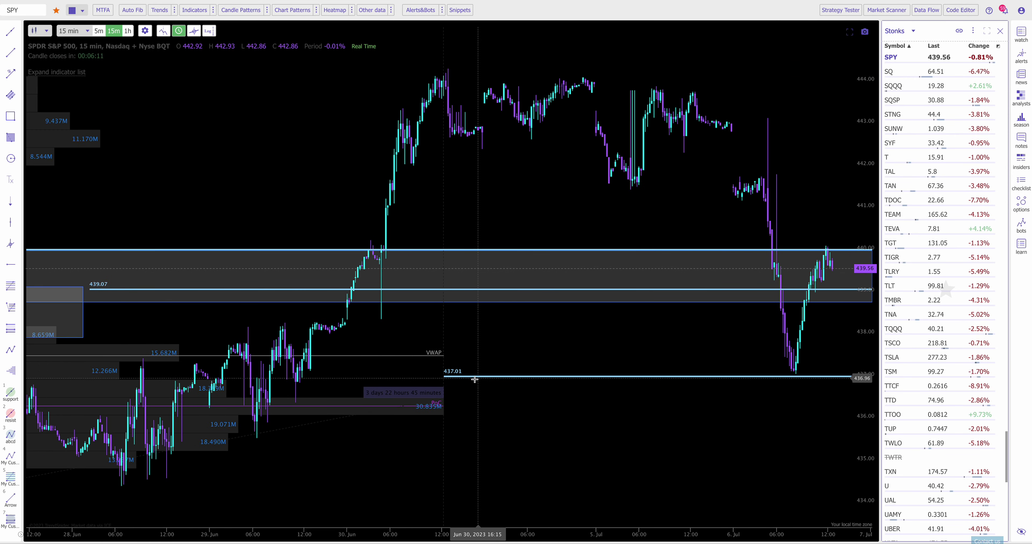
pyautogui.moveTo(475, 379); pyautogui.dragTo(622, 339)
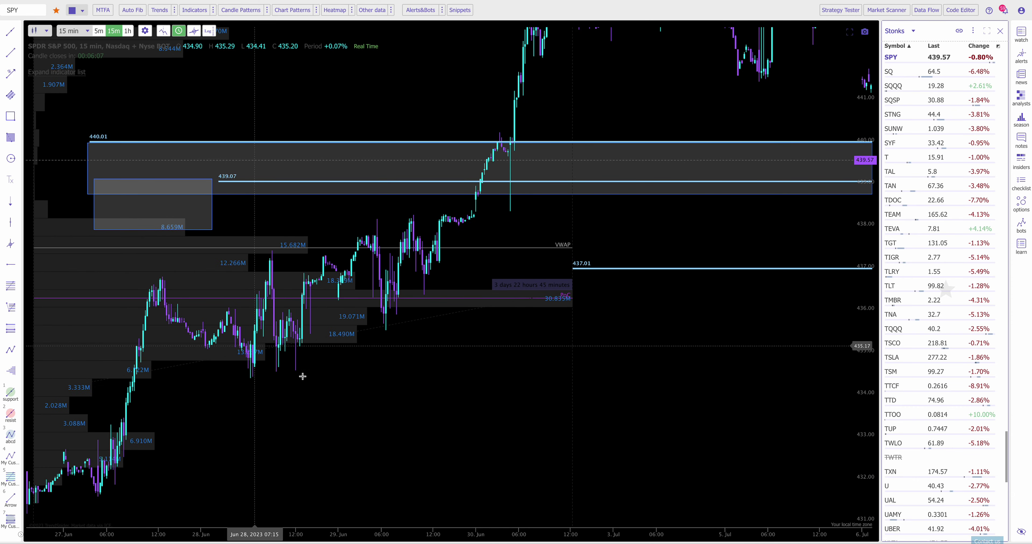
pyautogui.hscroll(10, 818, 359)
pyautogui.scroll(3, 760, 346)
pyautogui.scroll(3, 743, 338)
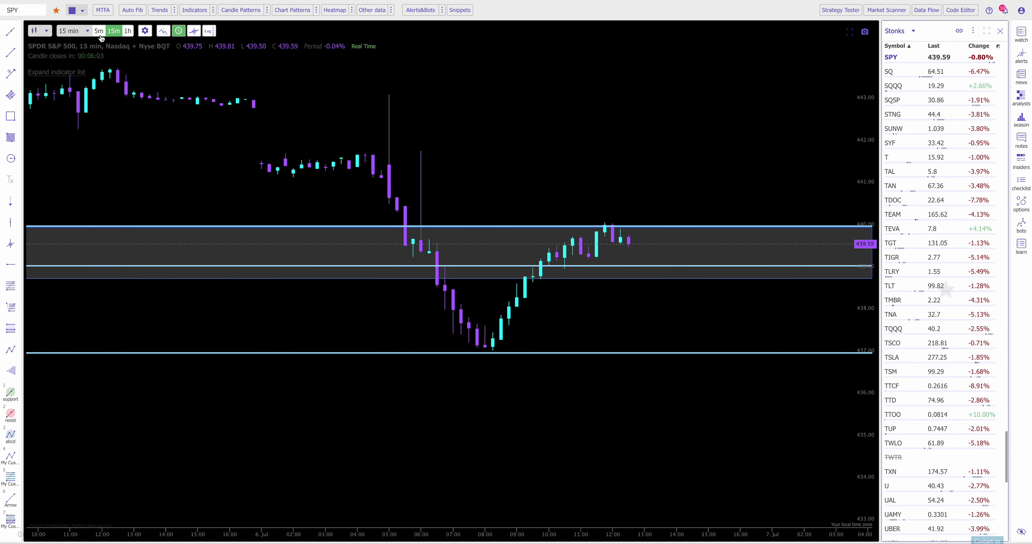
# Switch the SPY chart's timeframe to 1-minute candles.
pyautogui.click(99, 31)
pyautogui.click(87, 35)
pyautogui.click(88, 53)
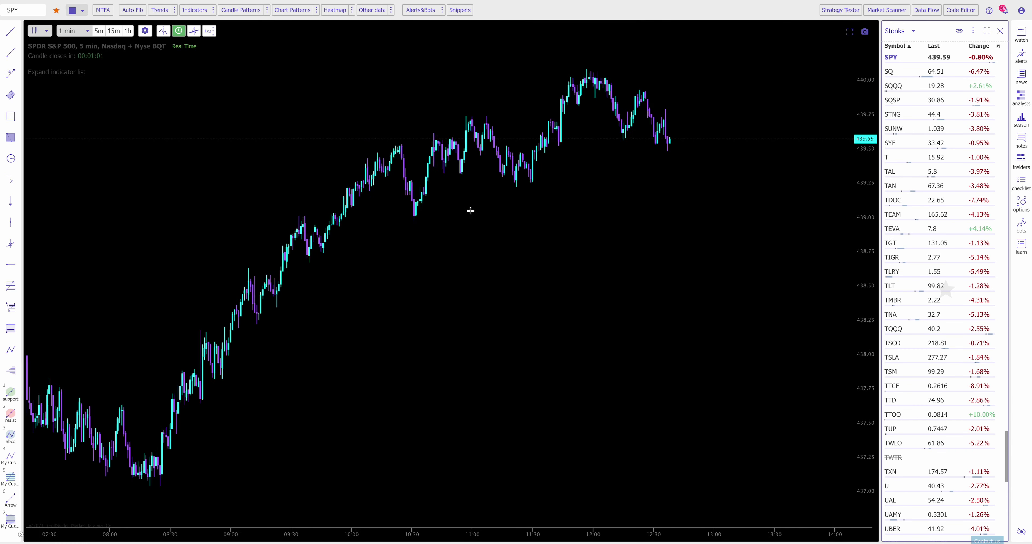
# Draw a Volume by Price profile spanning 4 hours 14 minutes and enlarge the candles.
pyautogui.click(11, 370)
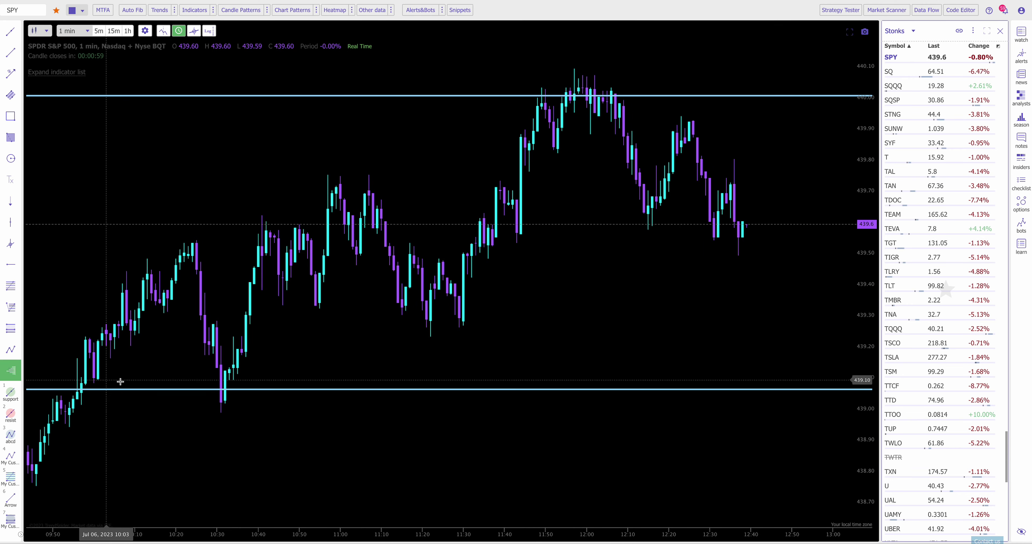
pyautogui.moveTo(187, 443); pyautogui.dragTo(751, 240)
pyautogui.moveTo(863, 270); pyautogui.dragTo(863, 251)
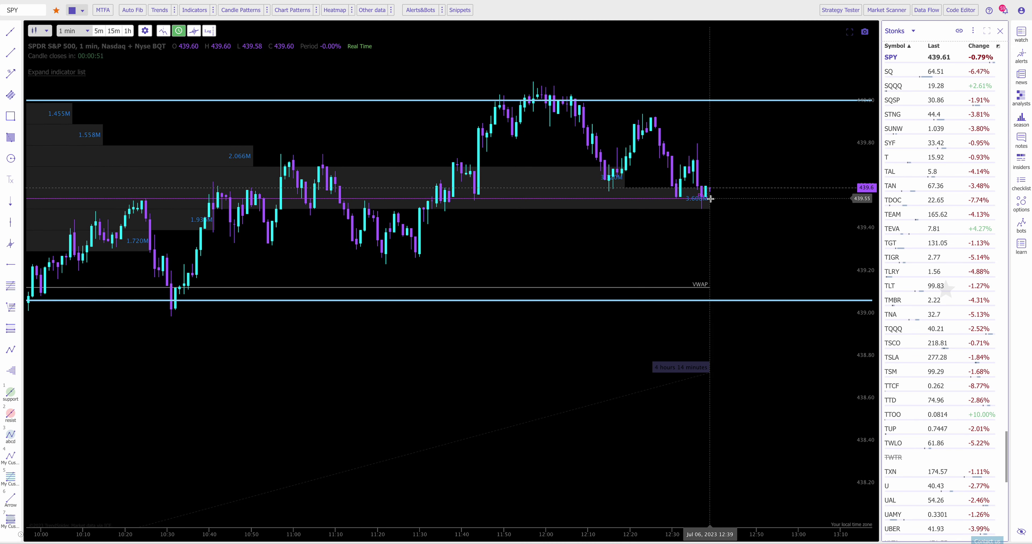
pyautogui.scroll(4, 721, 210)
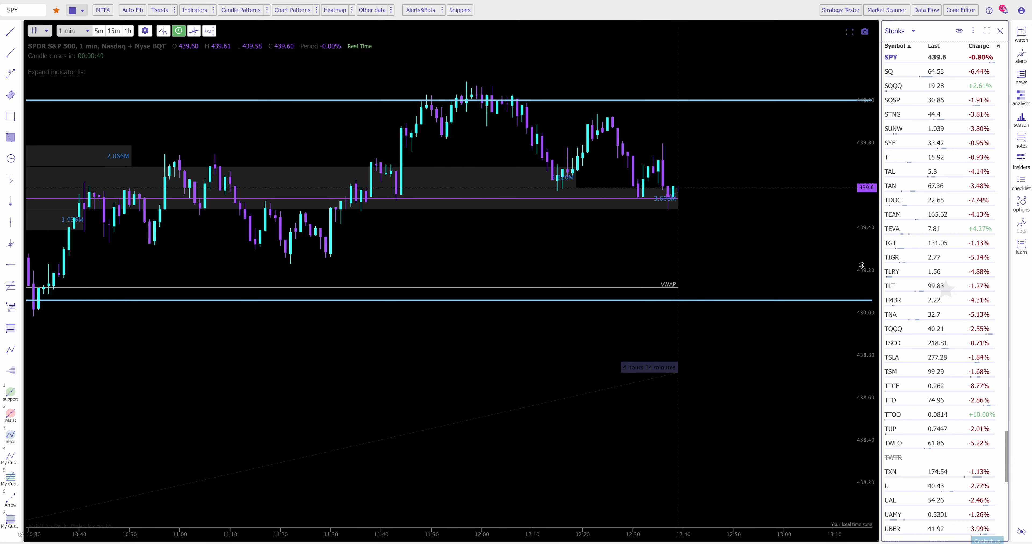
pyautogui.scroll(3, 801, 288)
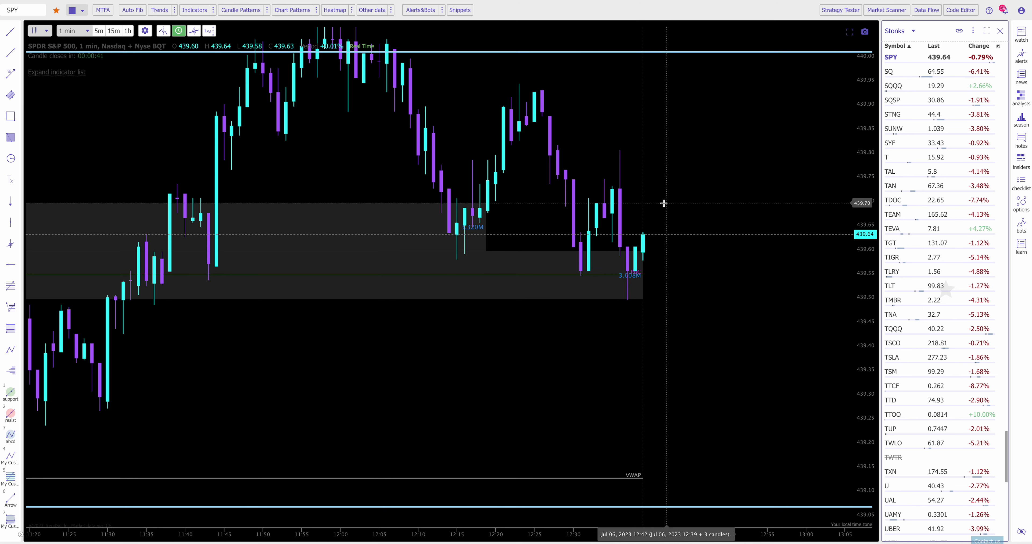
# Place a horizontal ray at 439.70 across the 1-minute SPY chart.
pyautogui.press('h')
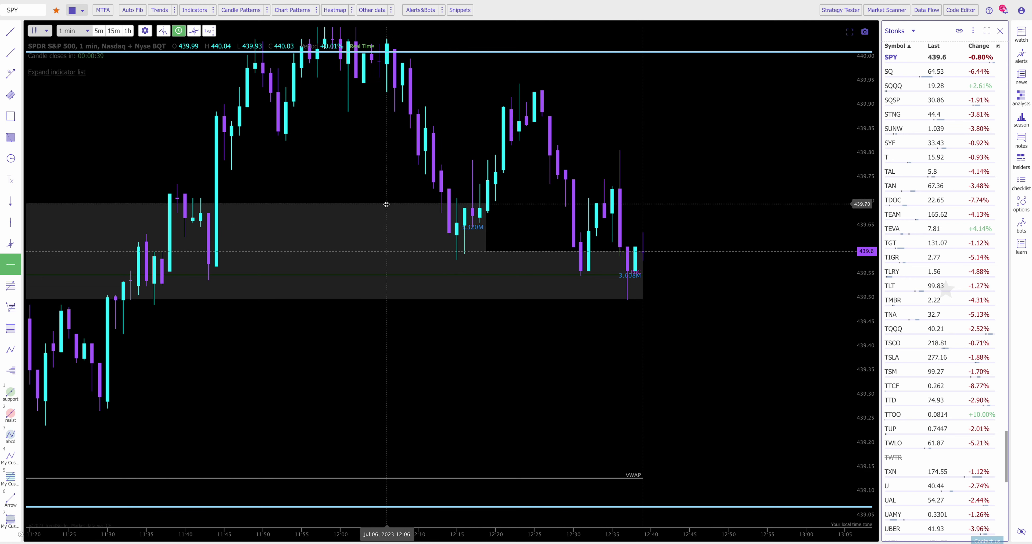
pyautogui.click(386, 203)
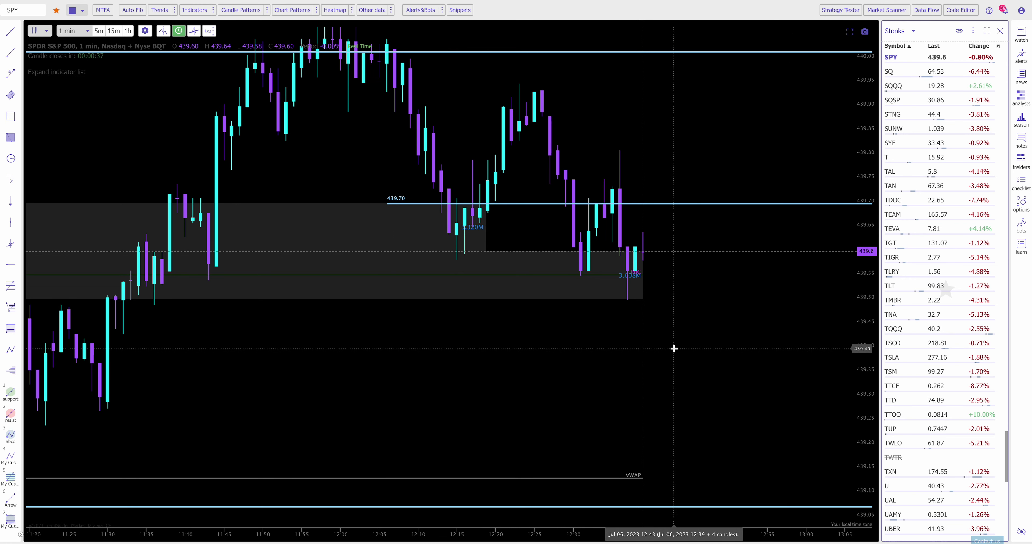
pyautogui.scroll(-2, 673, 348)
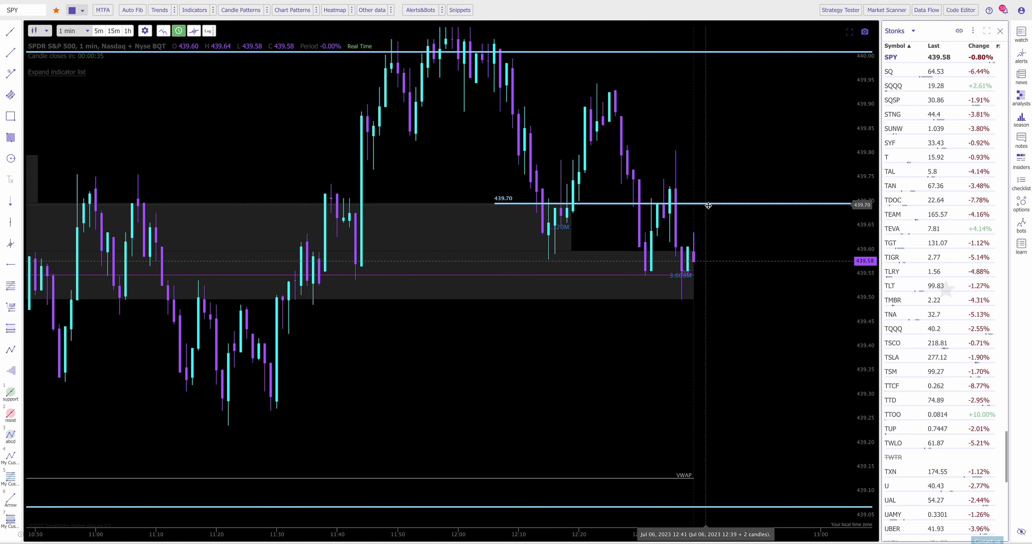
pyautogui.scroll(-2, 737, 299)
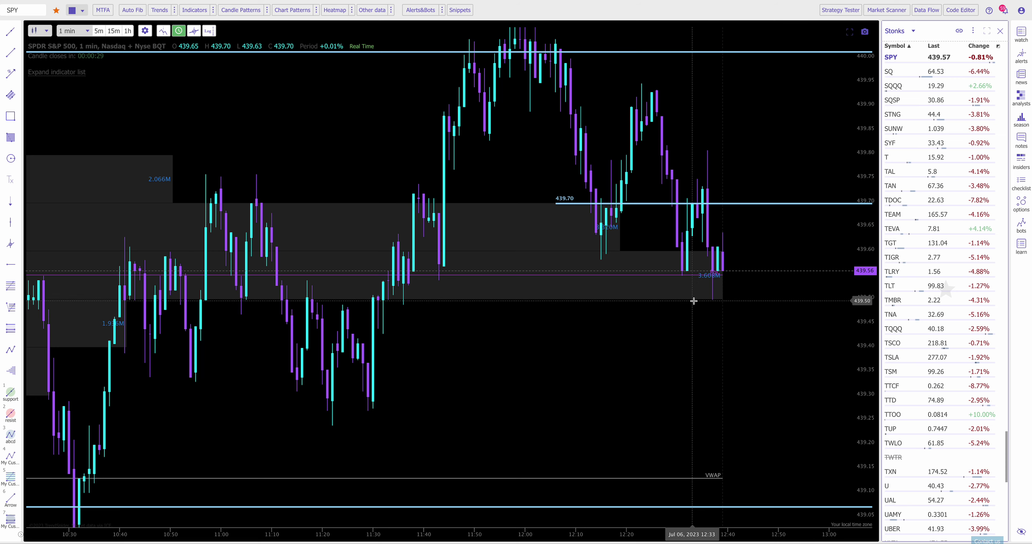
pyautogui.scroll(-2, 694, 302)
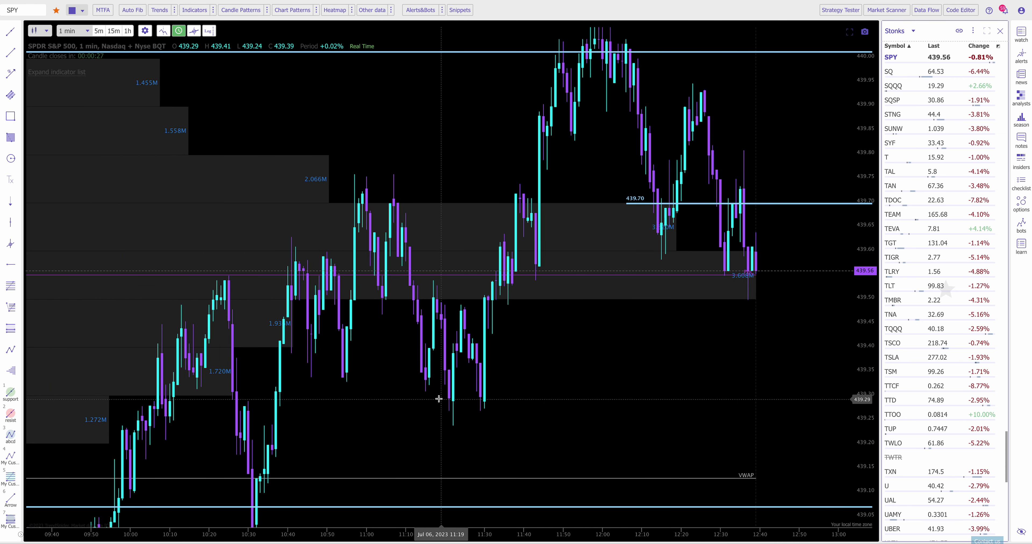
pyautogui.scroll(-2, 437, 412)
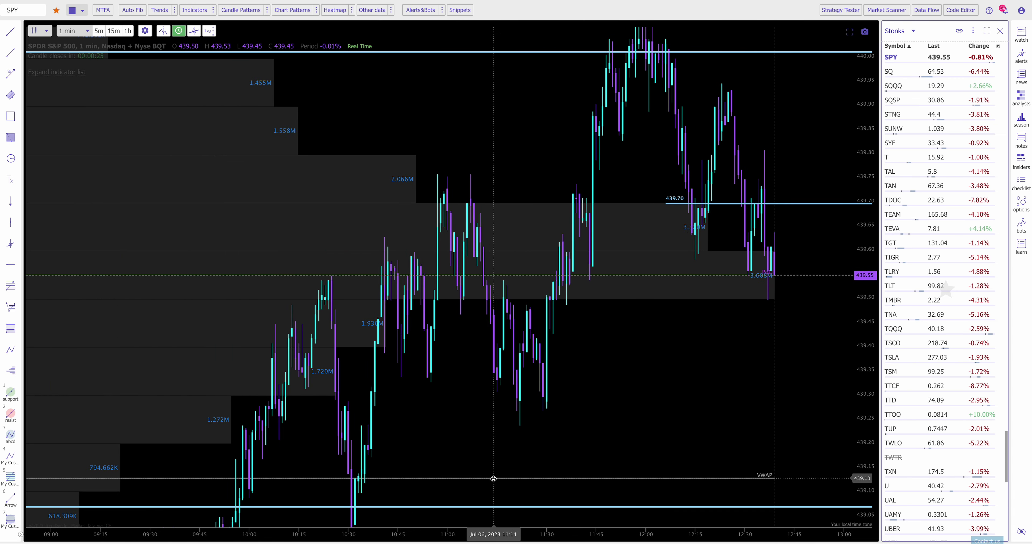
pyautogui.scroll(3, 723, 346)
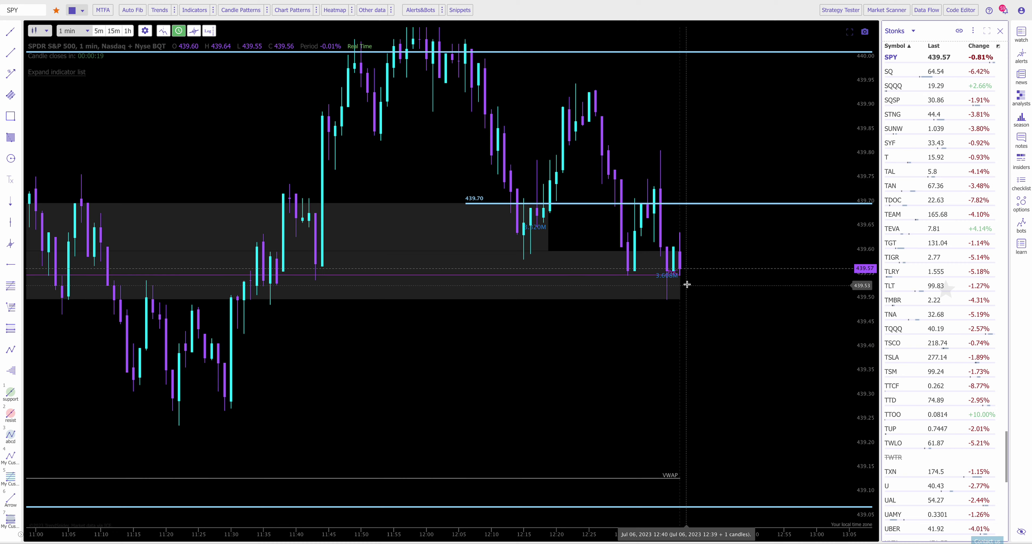
pyautogui.scroll(3, 687, 281)
# Add a second Volume by Price profile from the 12:14 candle to the 12:38 candle.
pyautogui.moveTo(868, 356); pyautogui.dragTo(868, 440)
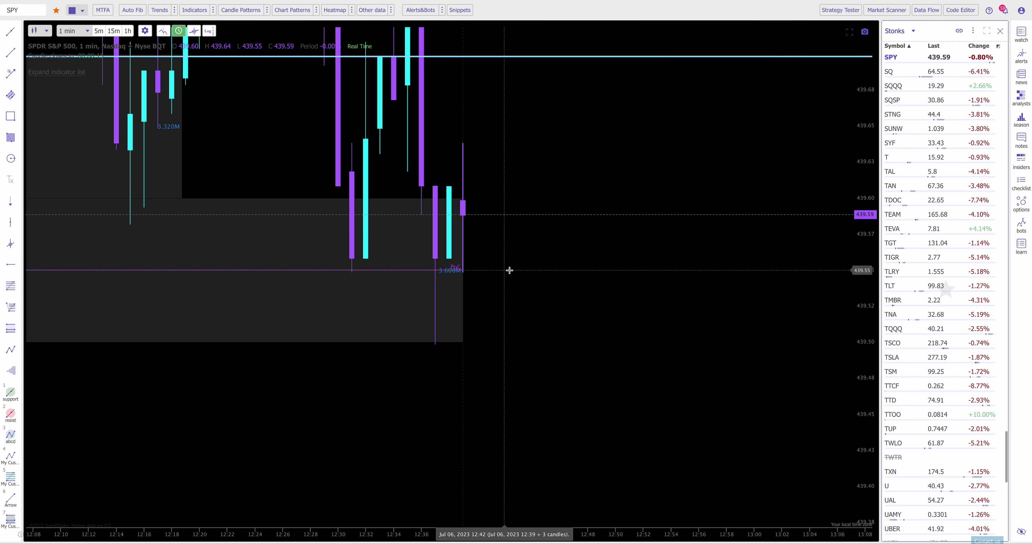
pyautogui.moveTo(507, 272); pyautogui.dragTo(634, 372)
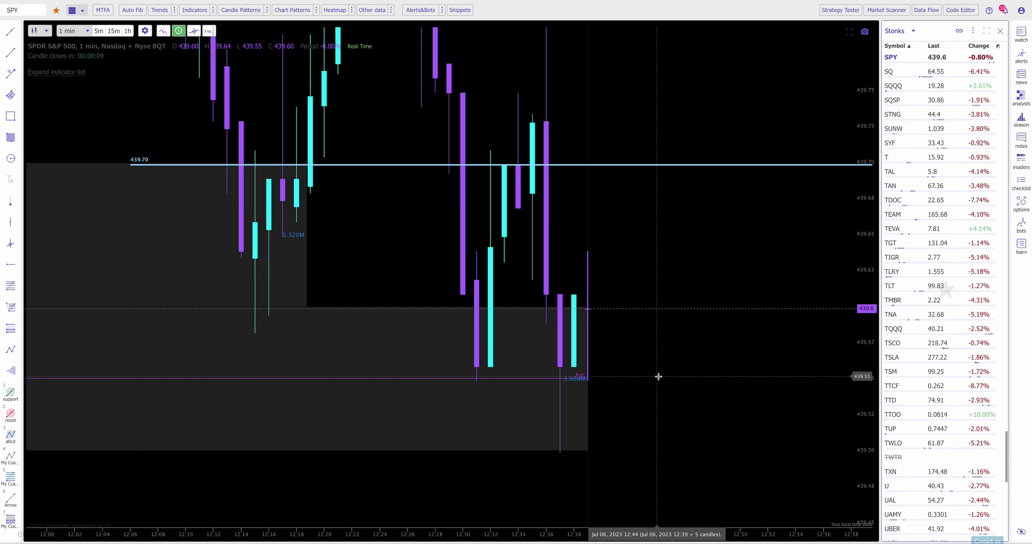
pyautogui.moveTo(866, 227); pyautogui.dragTo(723, 316)
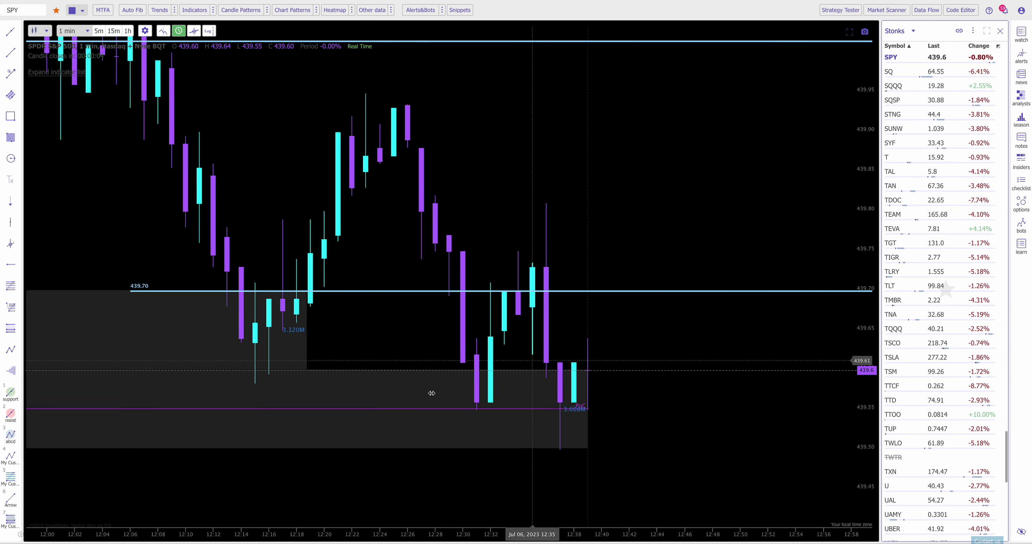
pyautogui.click(14, 376)
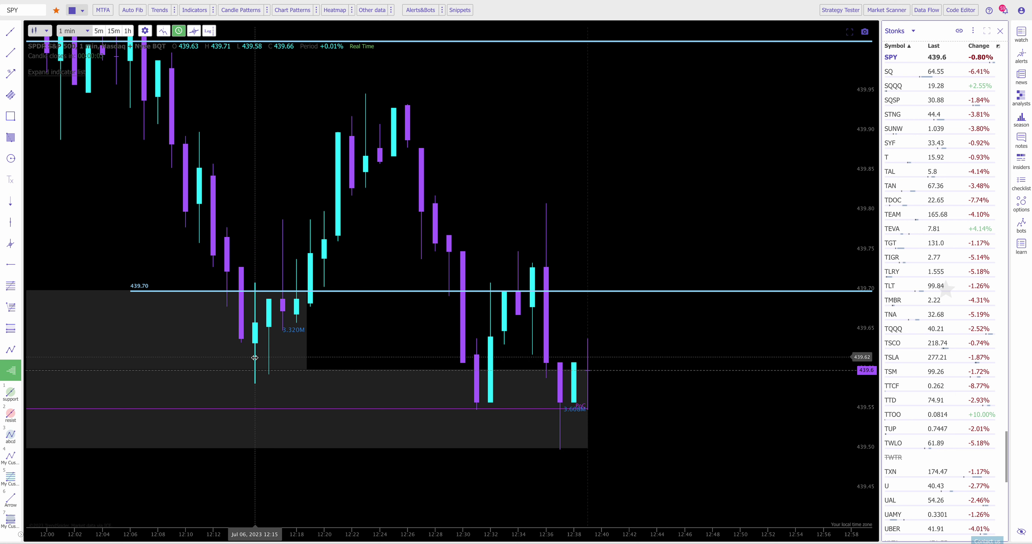
pyautogui.click(694, 352)
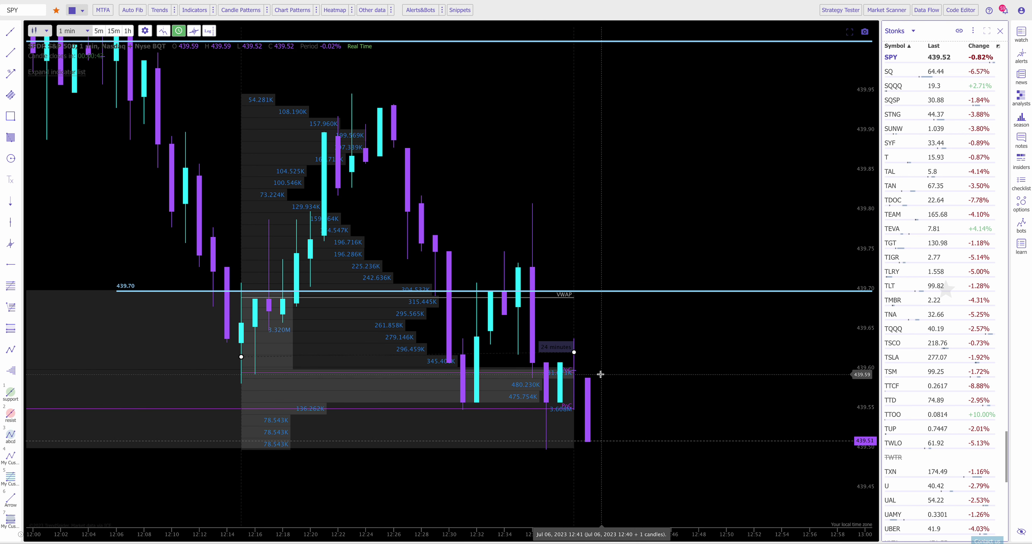
# Turn on the default indicators: moving averages, a volume pane and an RSI pane.
pyautogui.moveTo(615, 423); pyautogui.dragTo(670, 396)
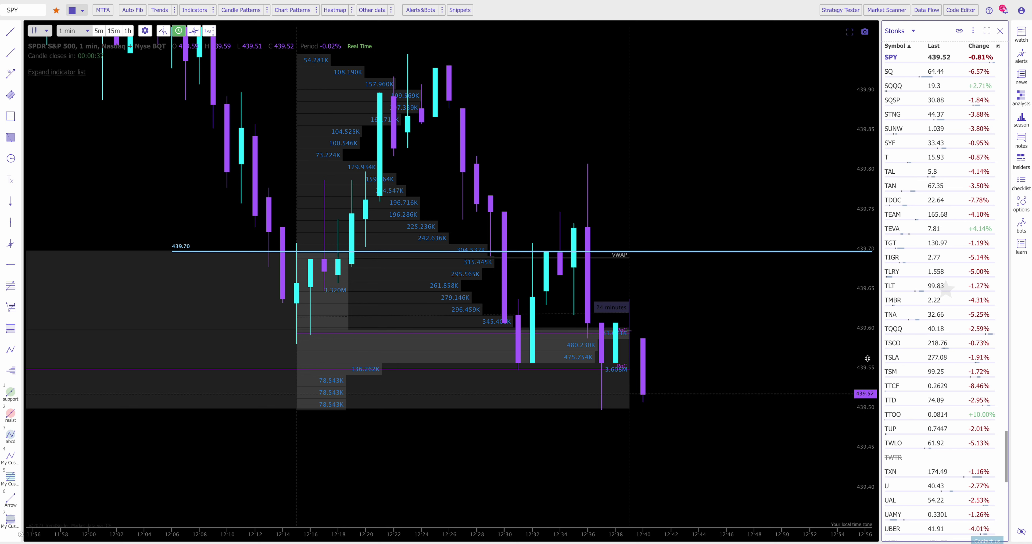
pyautogui.moveTo(867, 358); pyautogui.dragTo(772, 334)
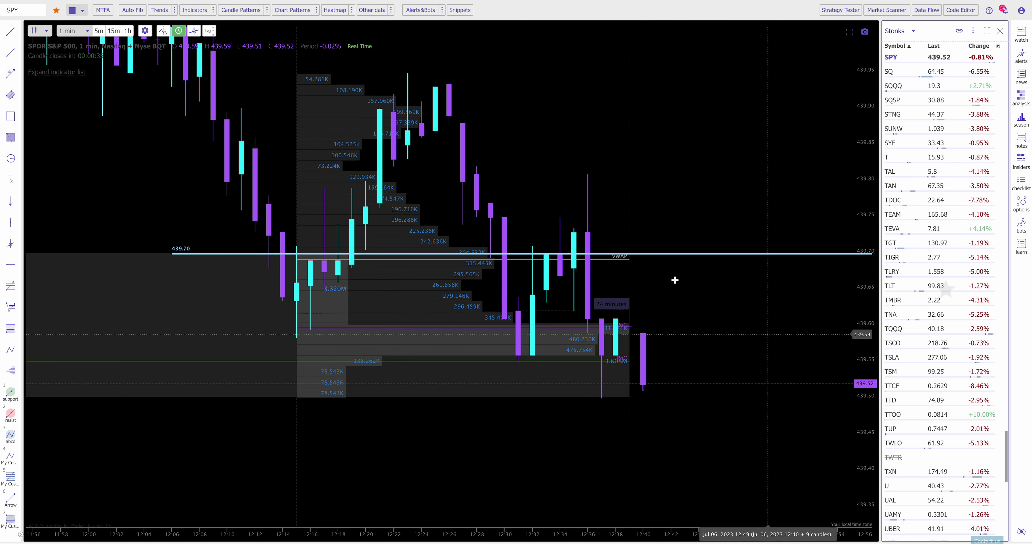
pyautogui.click(194, 10)
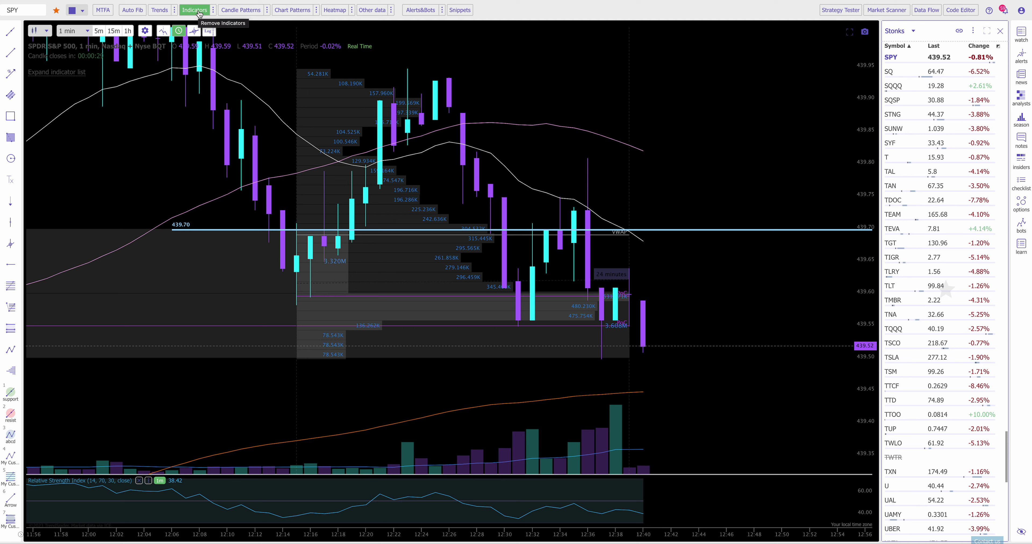
# Turn the default indicators back off and zoom the chart out.
pyautogui.click(198, 13)
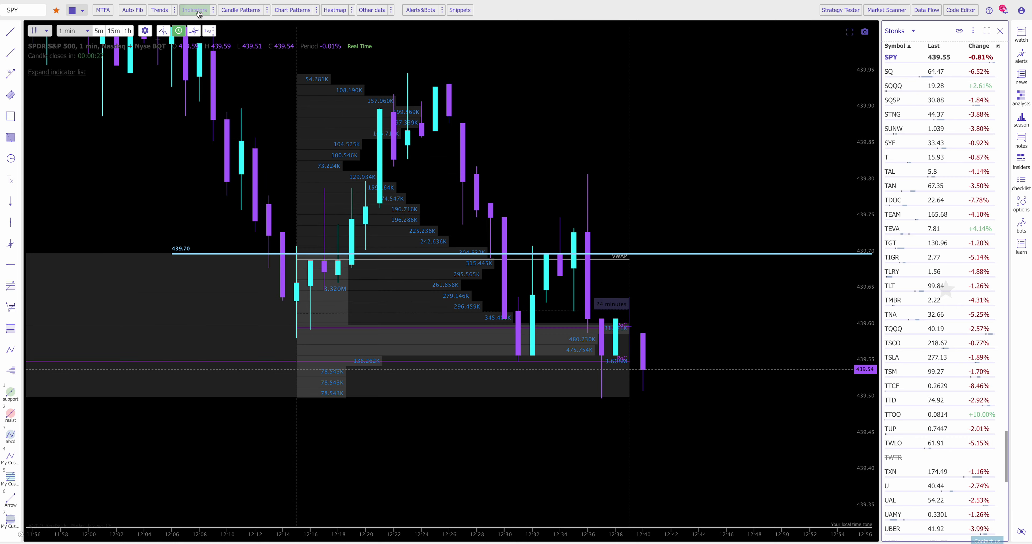
pyautogui.scroll(-5, 808, 369)
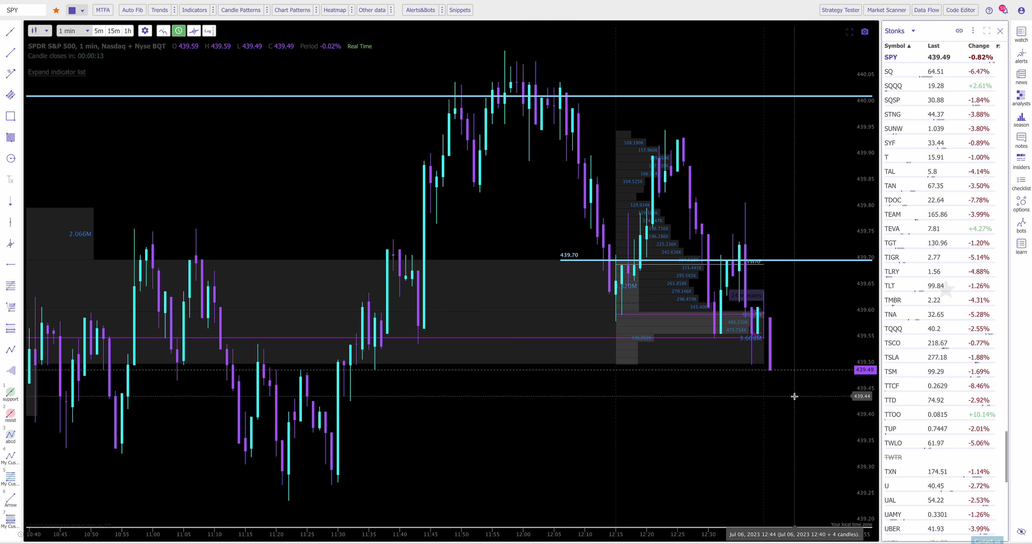
pyautogui.scroll(-3, 797, 398)
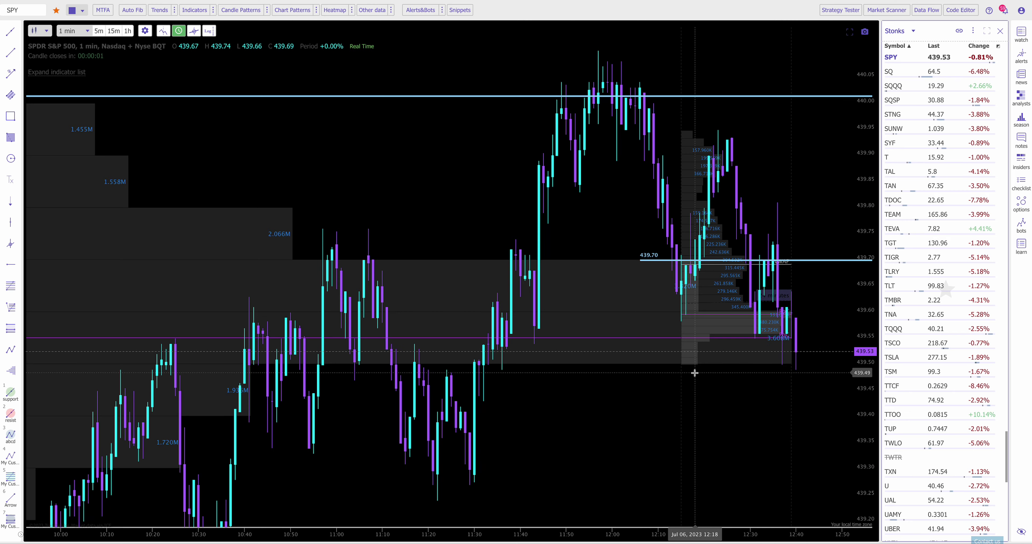
pyautogui.scroll(-5, 694, 369)
pyautogui.moveTo(866, 203); pyautogui.dragTo(863, 353)
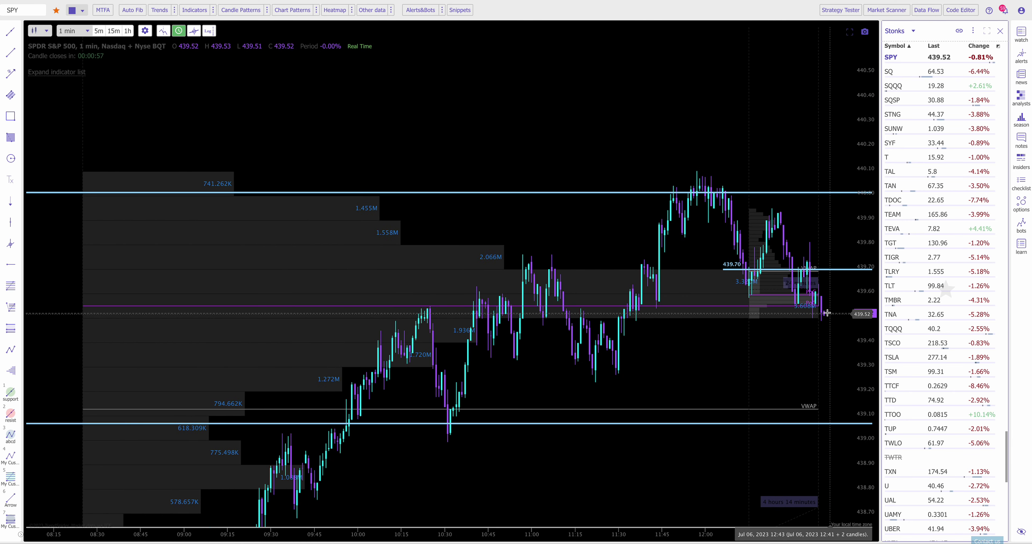